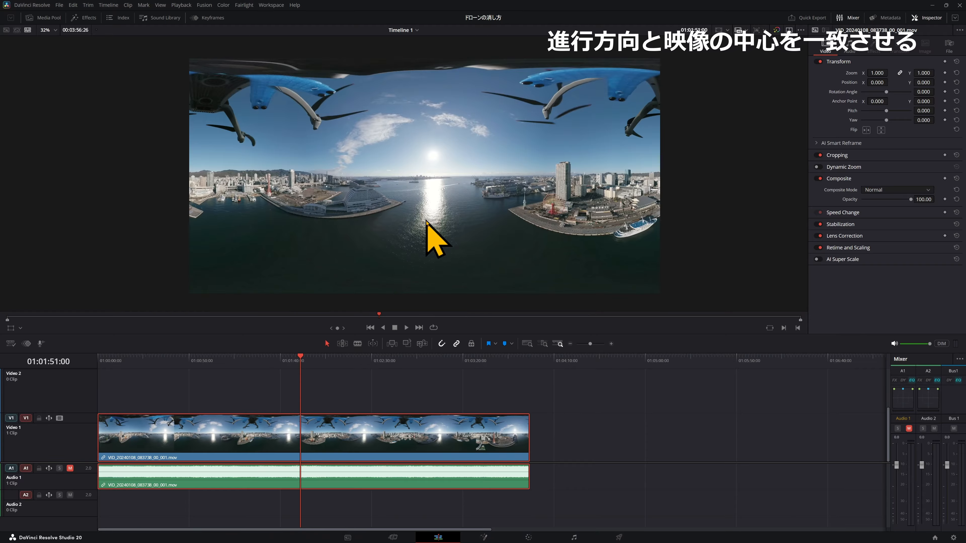
Step: Move the playhead to 01:03:44:09 and open the 360-degree clip's node graph on the Fusion page
drag(260, 358, 508, 356)
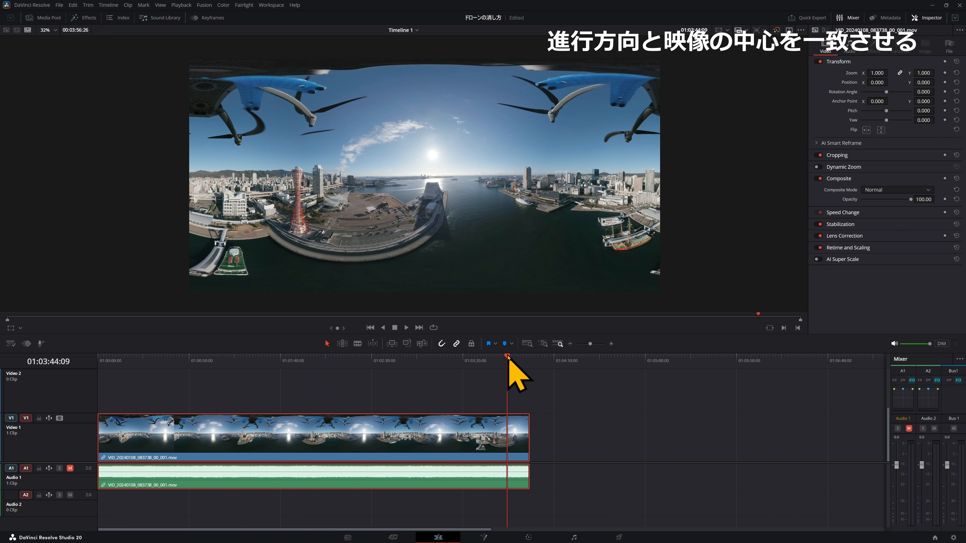
click(484, 538)
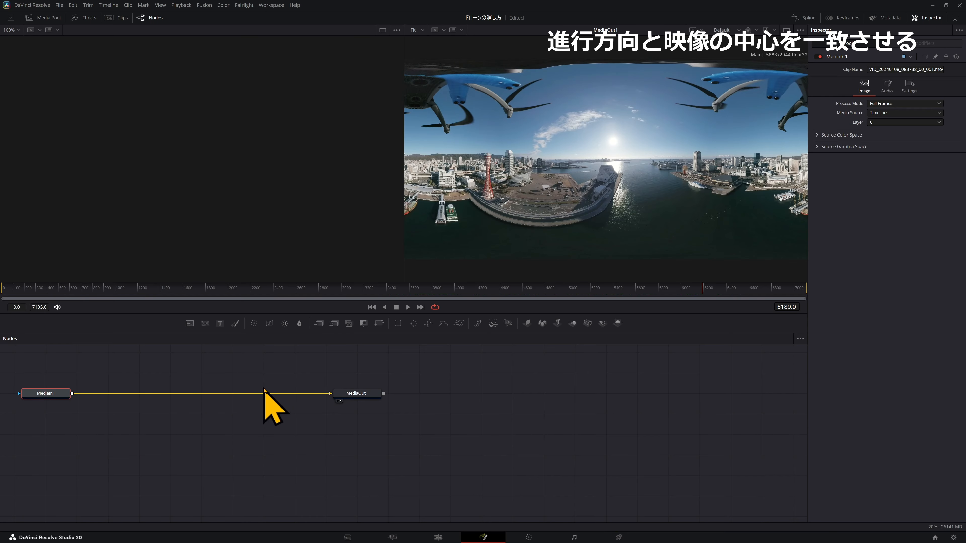
click(363, 394)
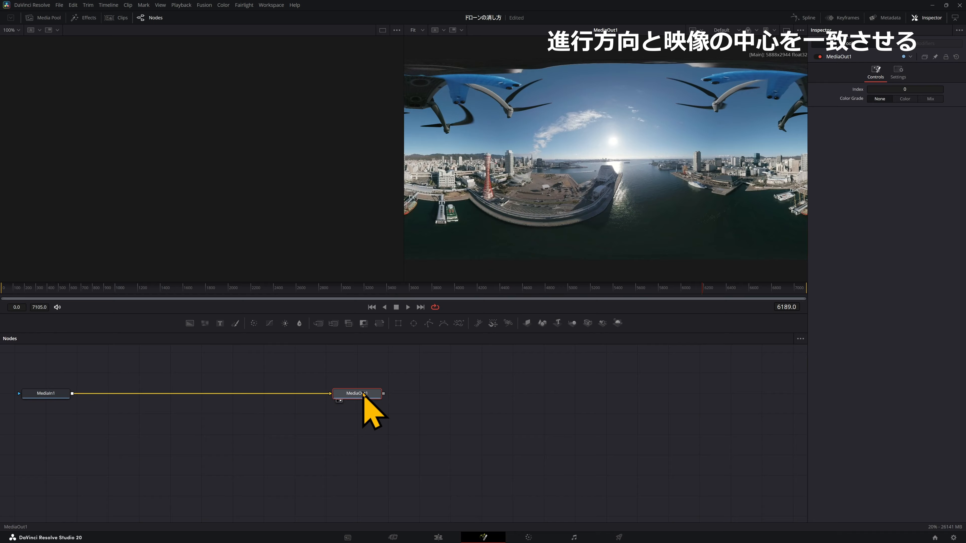
click(159, 430)
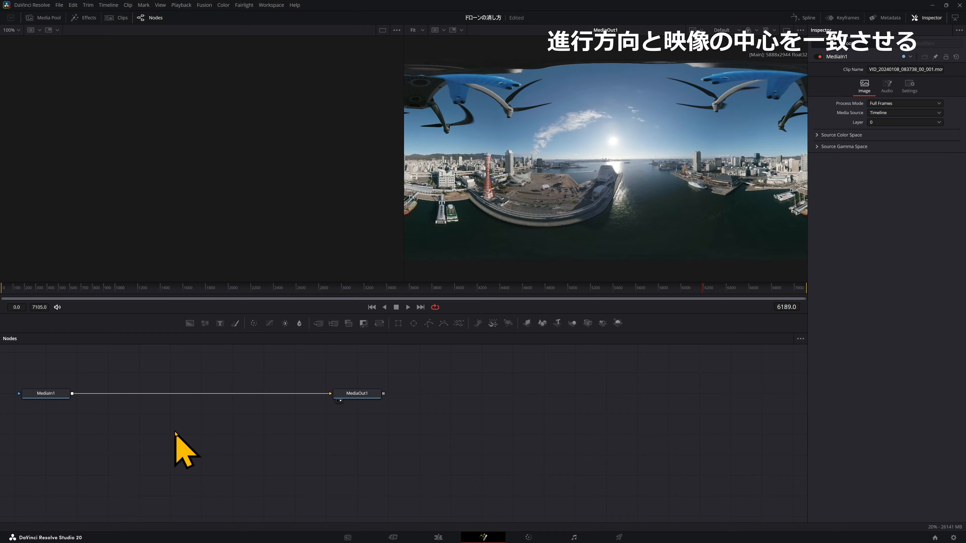
Step: Add a PanoMap node and insert it on the connection between MediaIn1 and MediaOut1
key(shift+space)
text(pano)
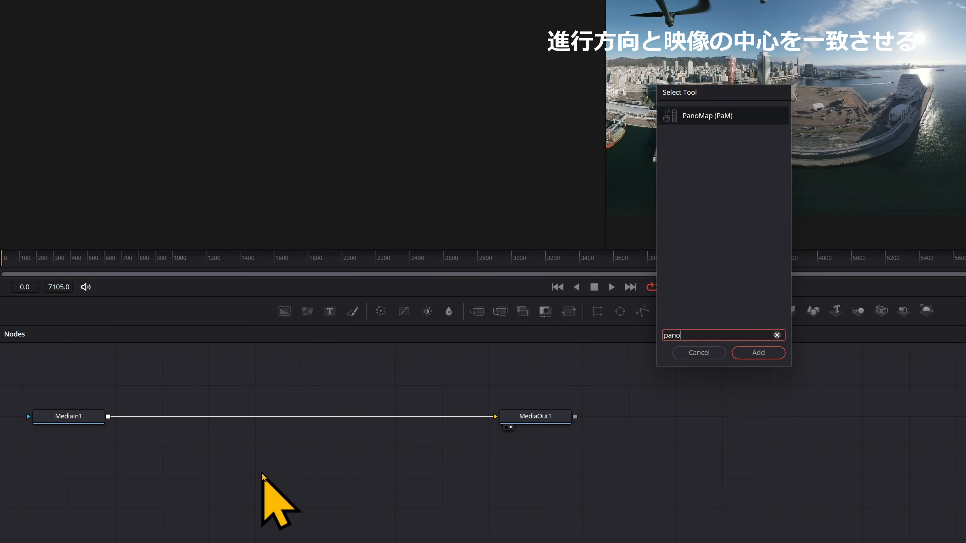
key(Return)
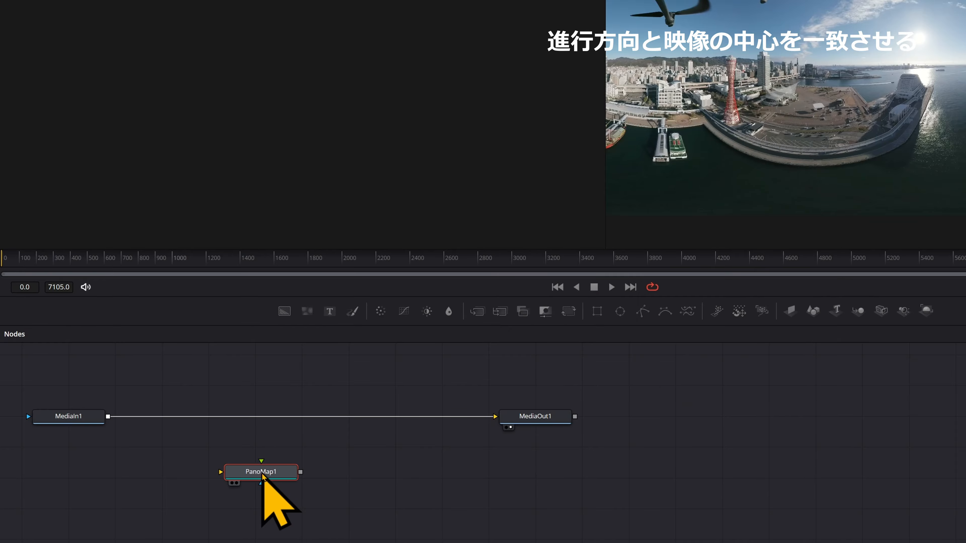
drag(262, 475, 289, 418)
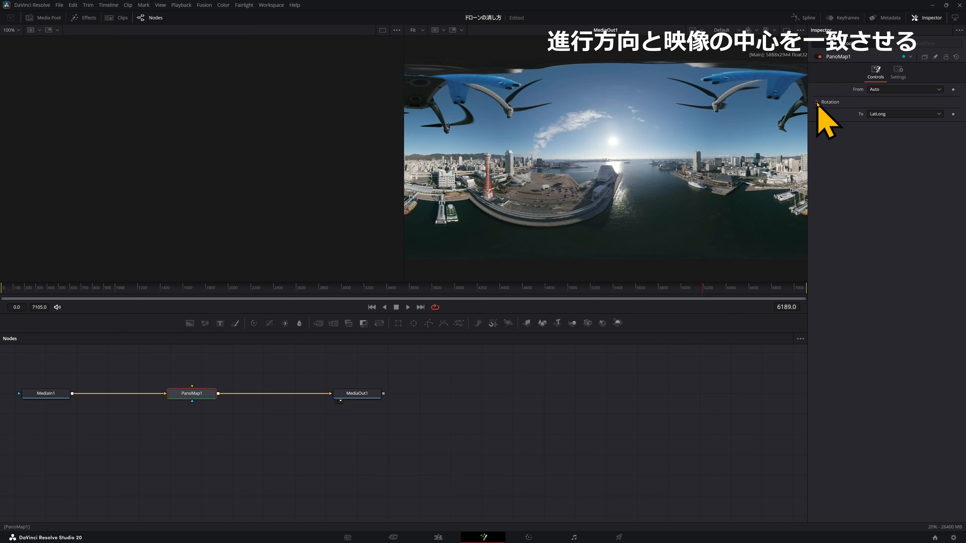
Step: Rotate the PanoMap node about Y to centre the direction of travel, using the custom grid guide in the viewer
click(817, 102)
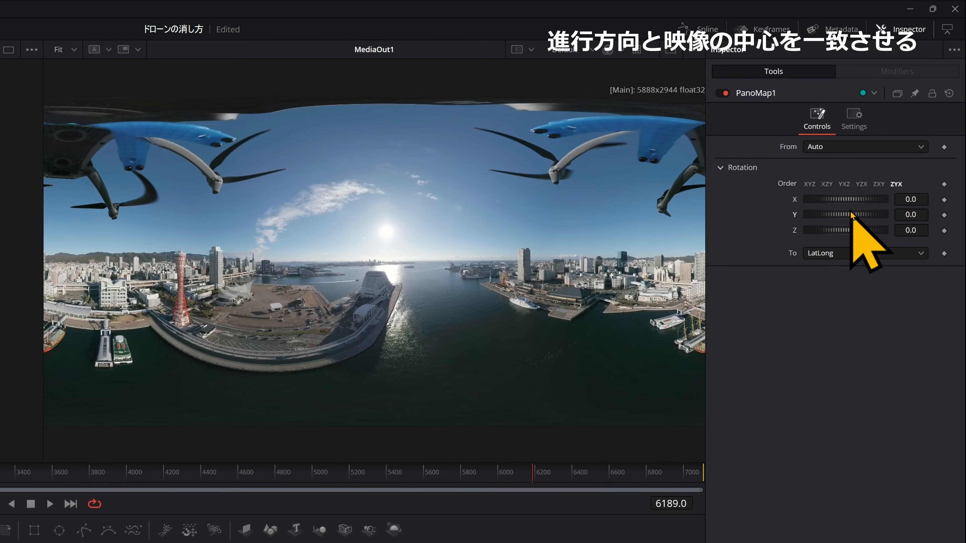
drag(850, 215, 843, 216)
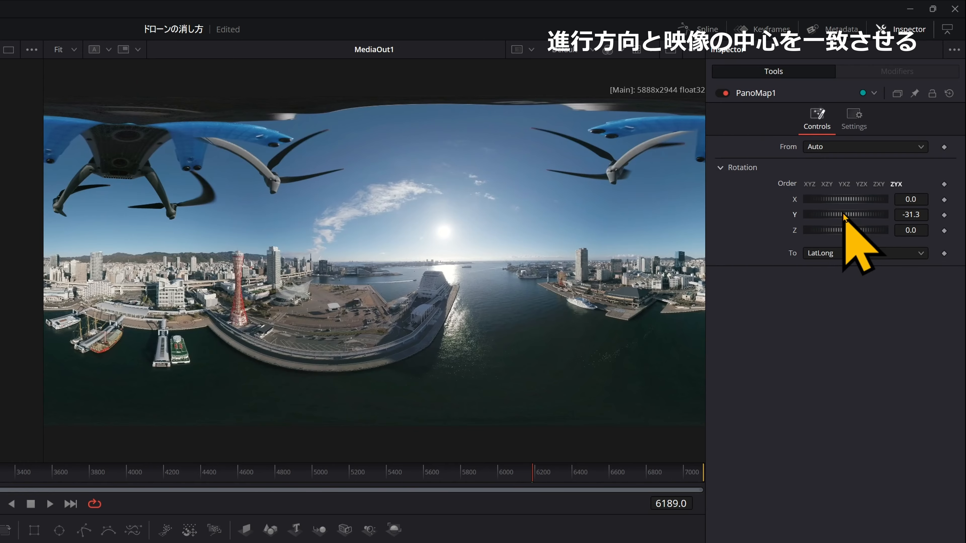
right_click(444, 283)
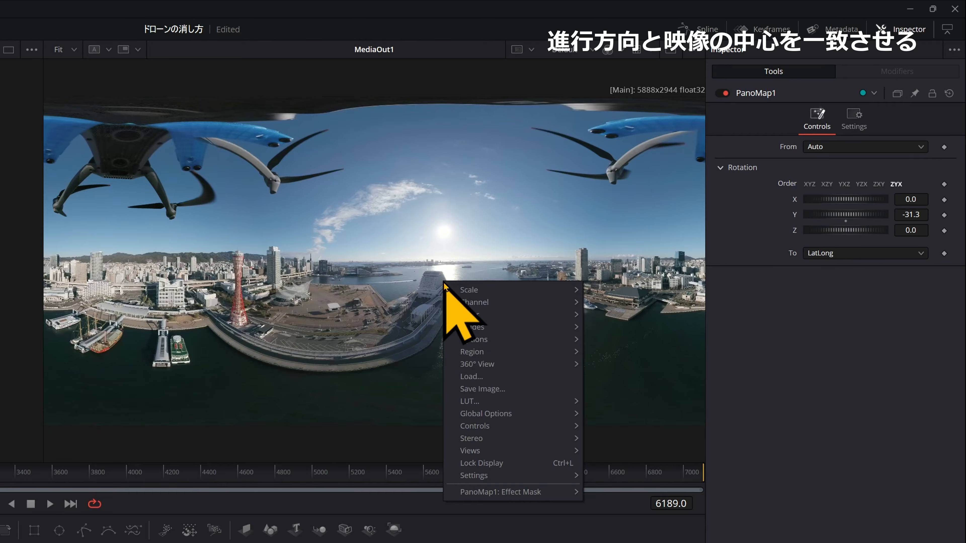
mouse_move(500, 327)
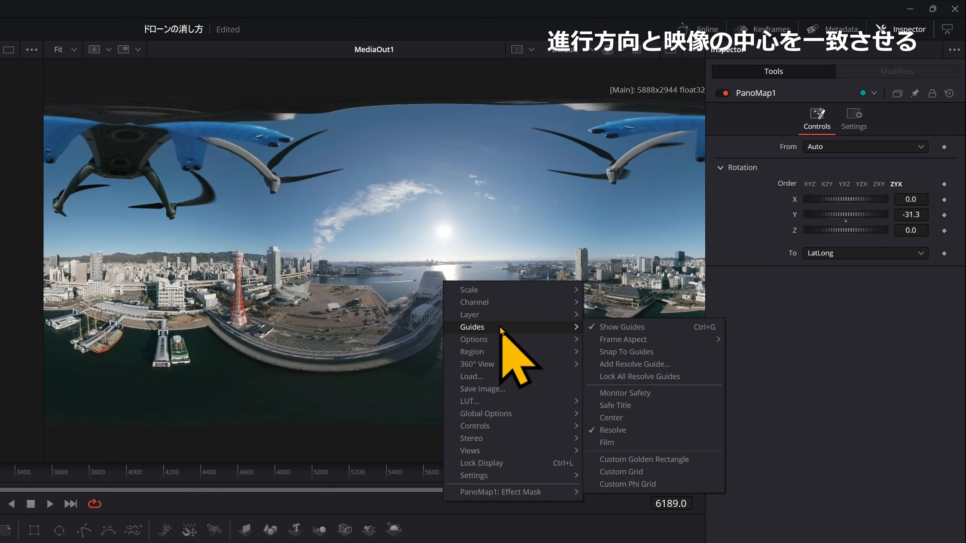
click(635, 472)
drag(836, 216, 818, 218)
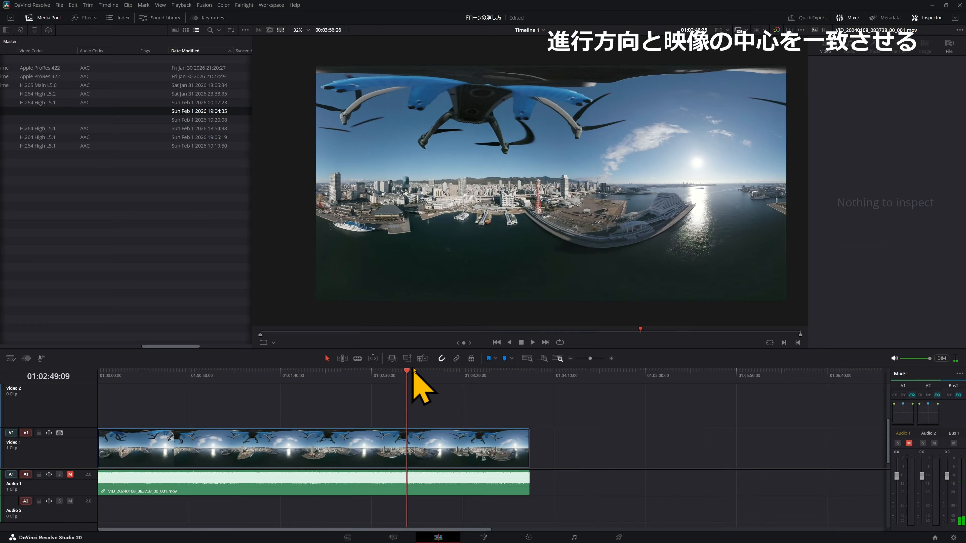
Step: Grade the clip on the Color page, using the Blur-Sharpen controls and fine-tuning the EXP node's master Offset
drag(409, 372, 285, 374)
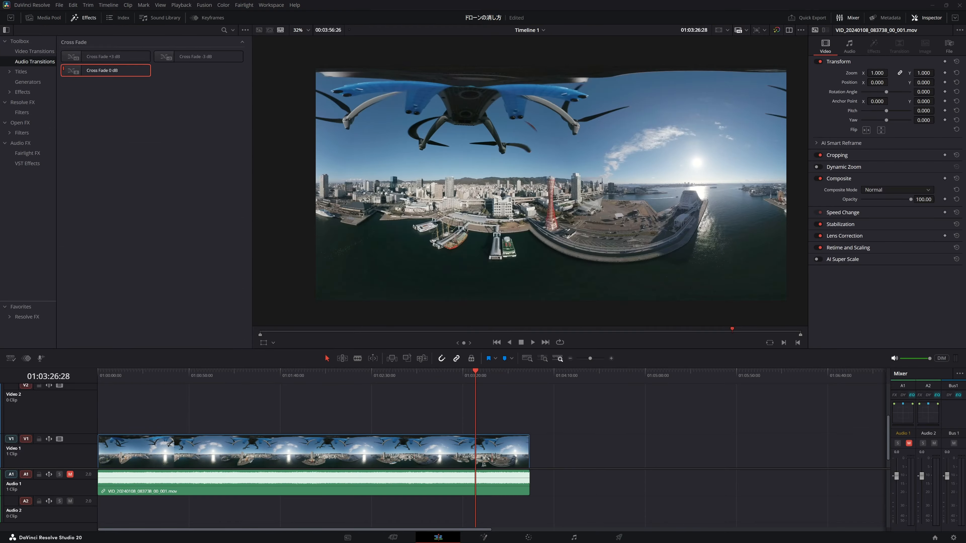
click(528, 538)
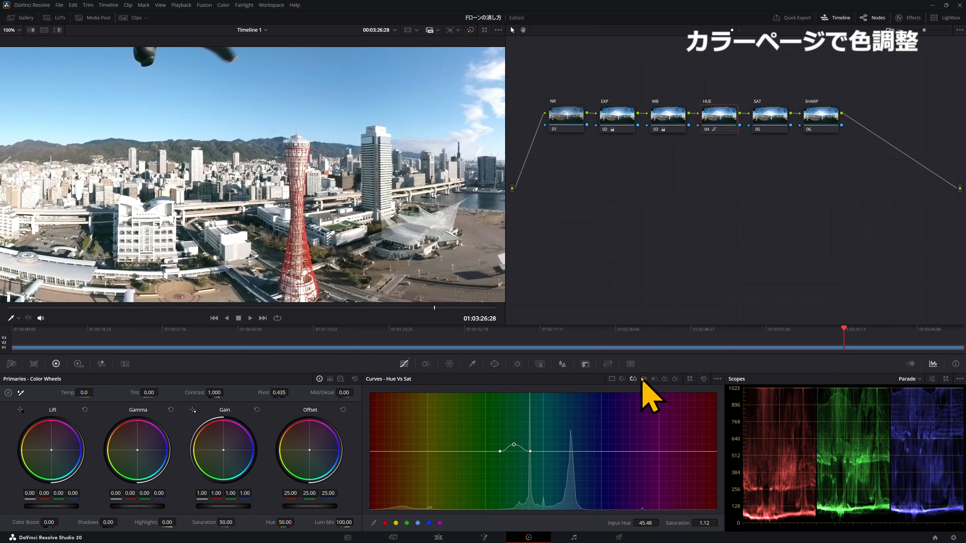
click(562, 364)
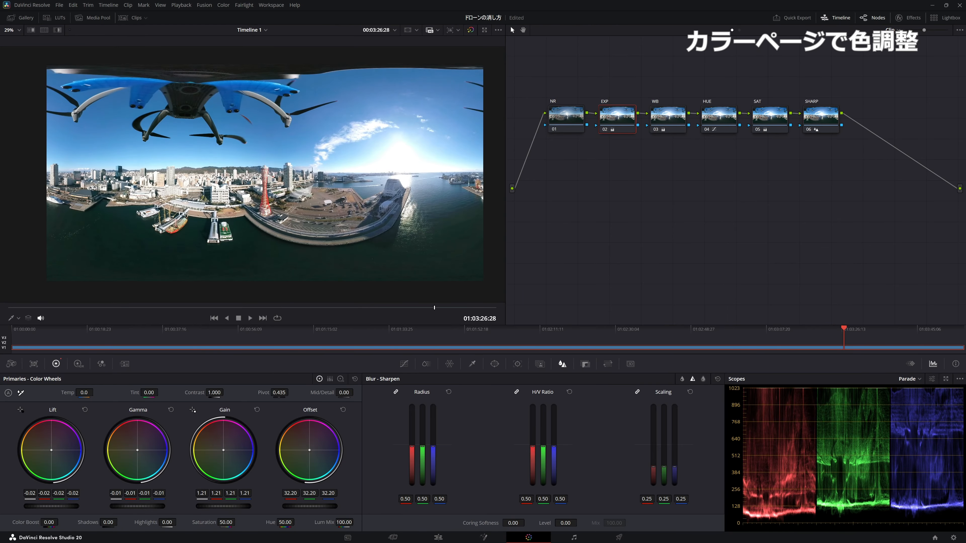
drag(309, 507, 311, 507)
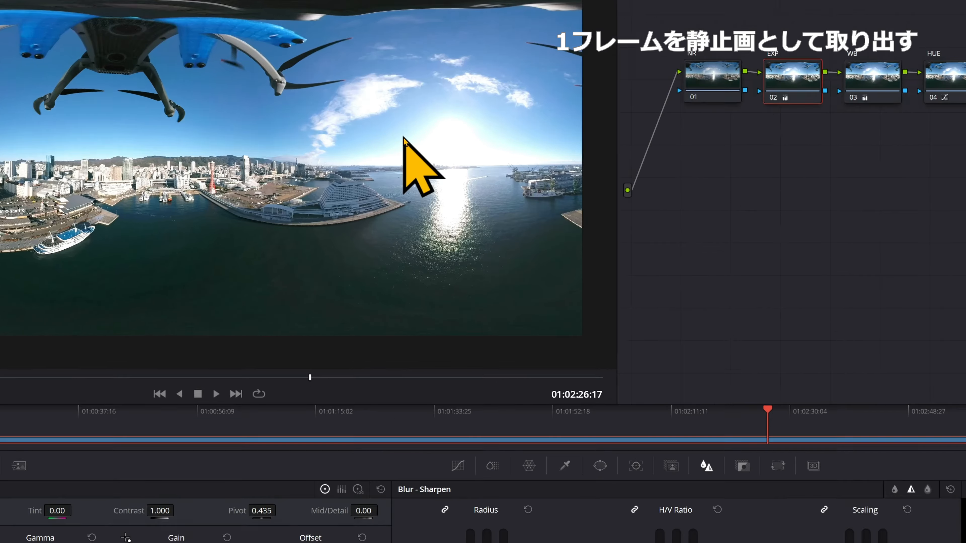
Step: Grab the frame at 01:02:26:17 as a still and export it to the Downloads folder as Still 2026-02-01 200602.jpg
right_click(369, 155)
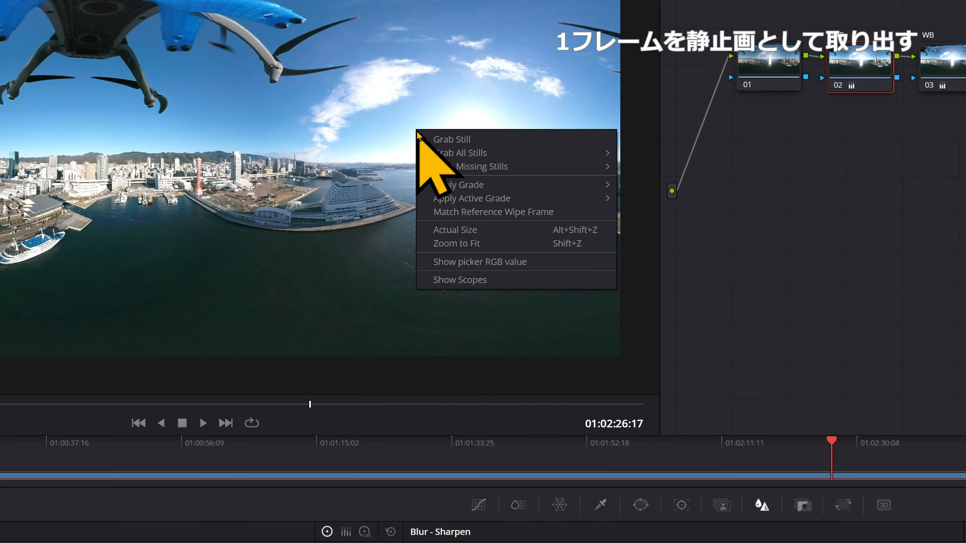
click(508, 139)
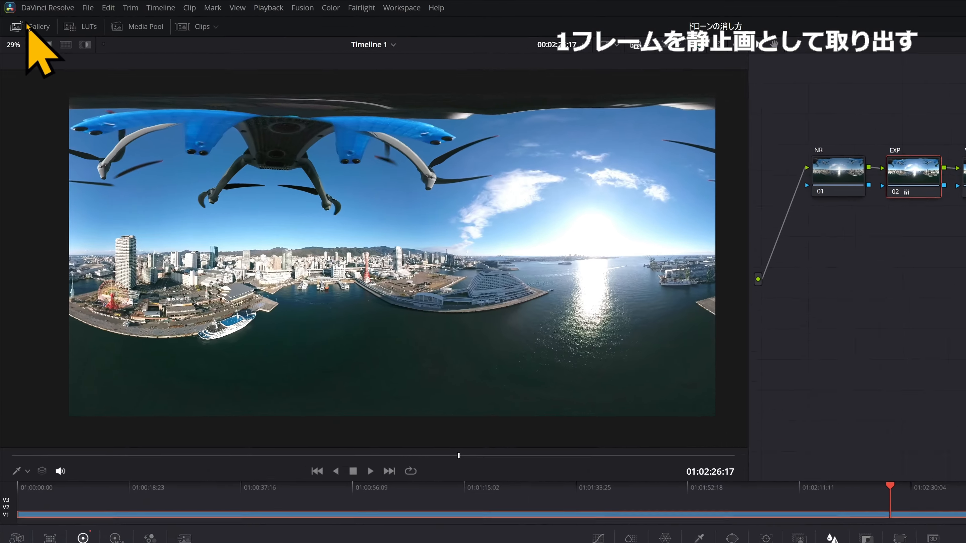
click(26, 17)
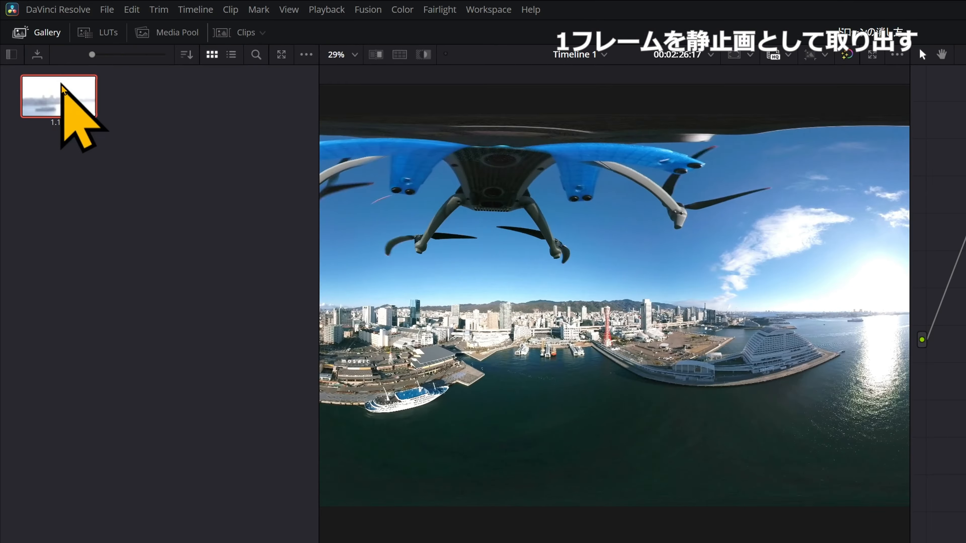
right_click(59, 93)
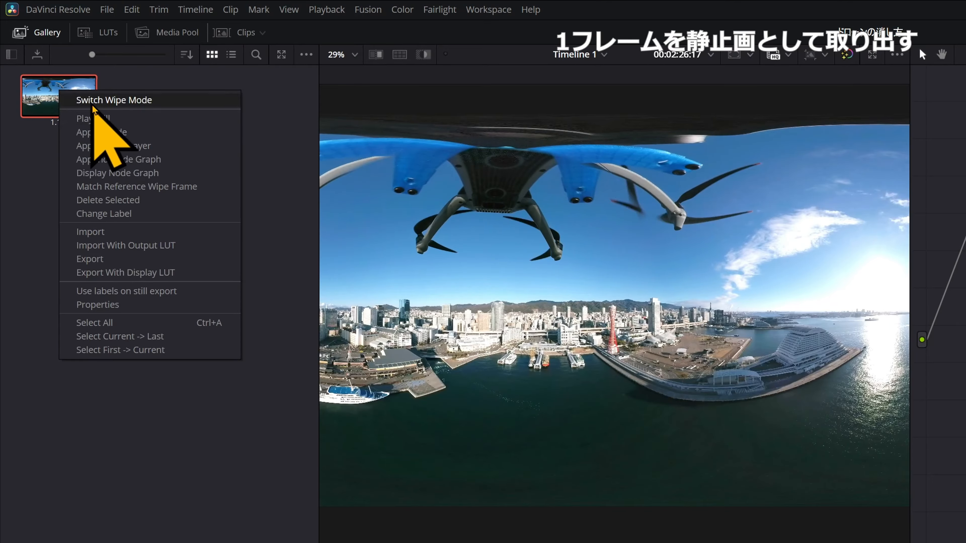
click(92, 259)
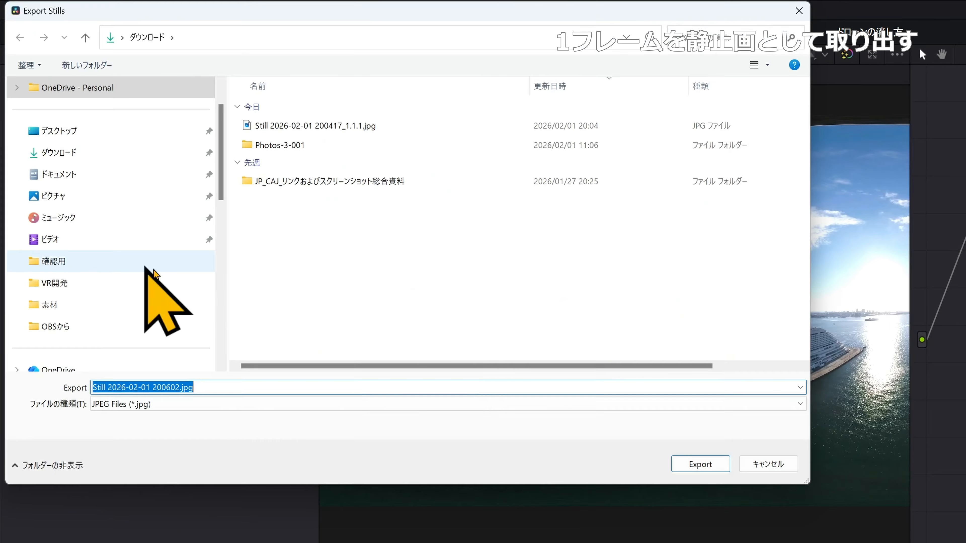
click(715, 465)
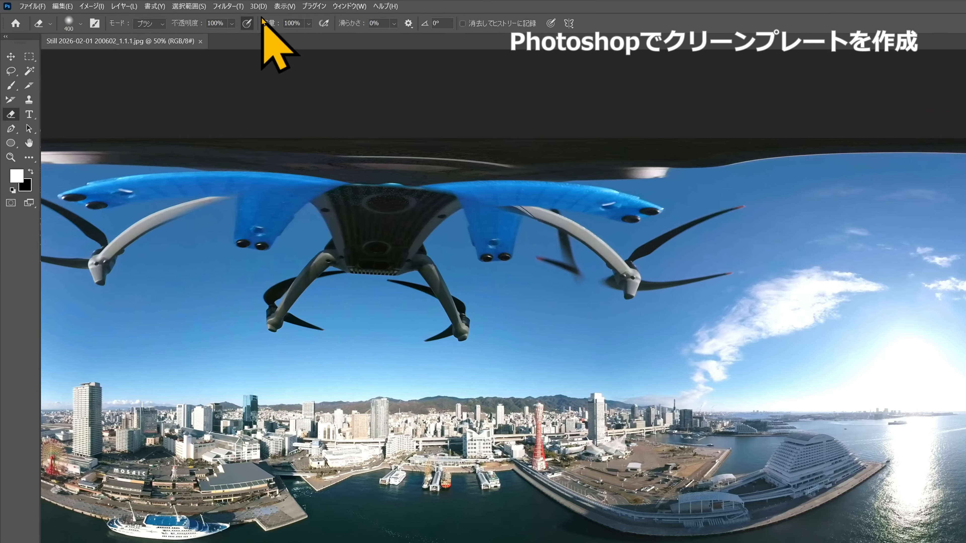
Step: Switch to Photoshop to view its spherical panorama command, and examine the installable Photoshop versions in Creative Cloud Desktop
click(175, 3)
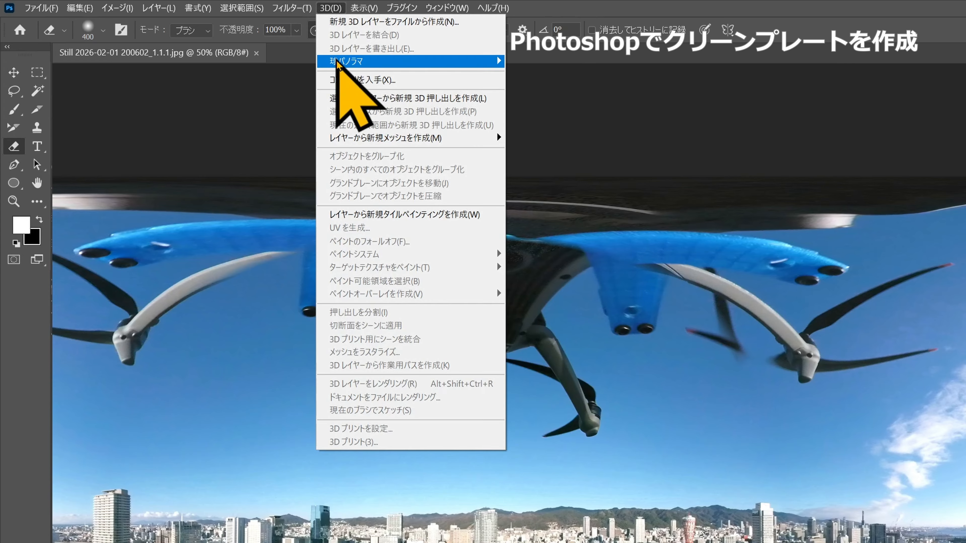
mouse_move(338, 62)
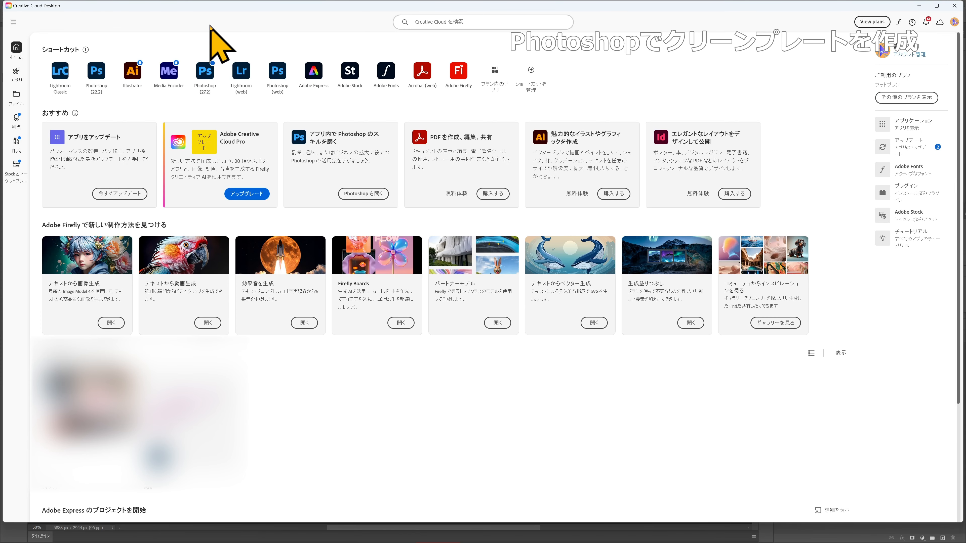
click(16, 71)
click(255, 137)
click(272, 223)
scroll(562, 258, down, 5)
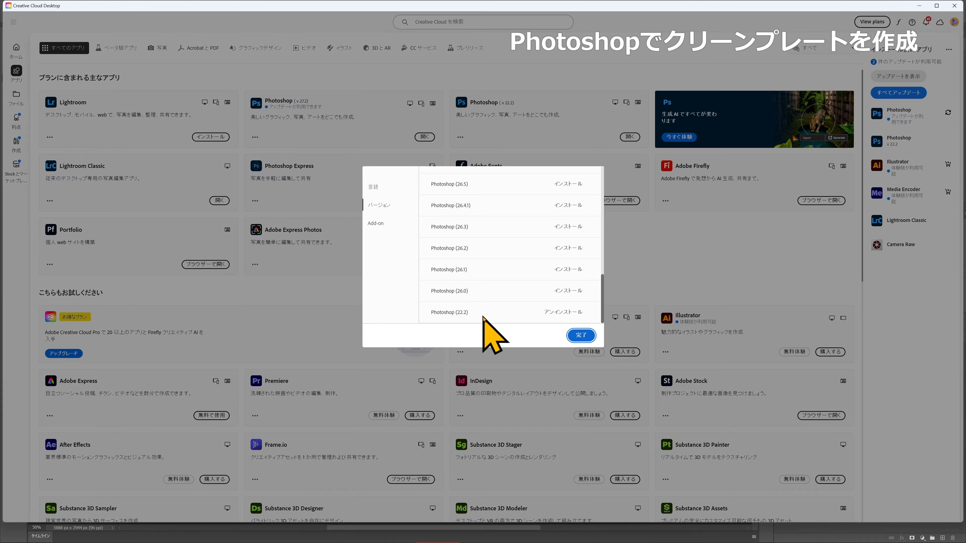
click(572, 336)
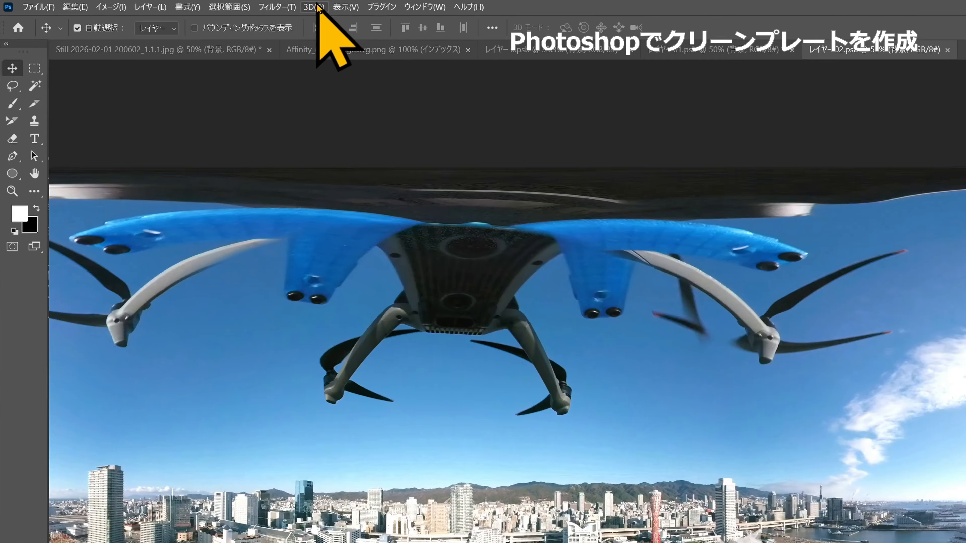
Step: Create a new spherical panorama layer from the selected drone image layer in Photoshop
click(176, 3)
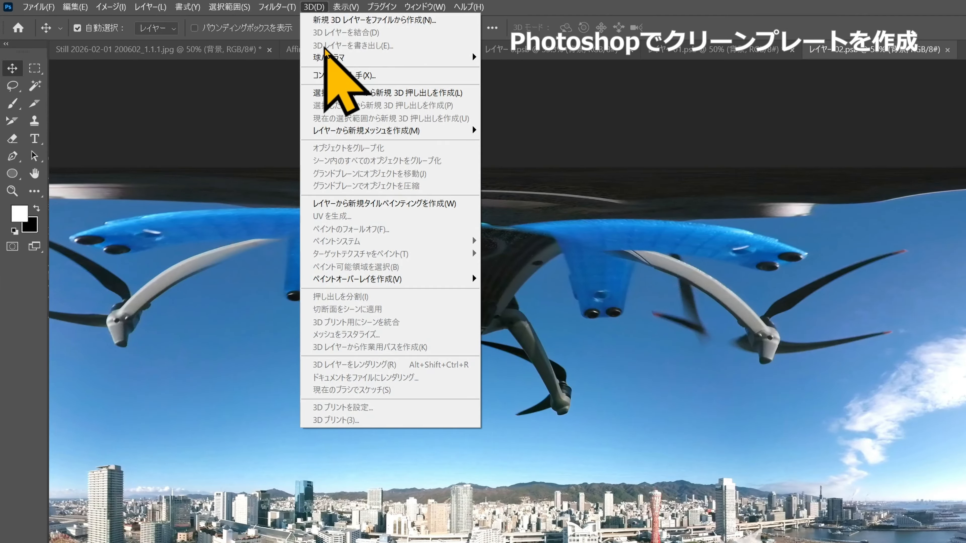
mouse_move(328, 57)
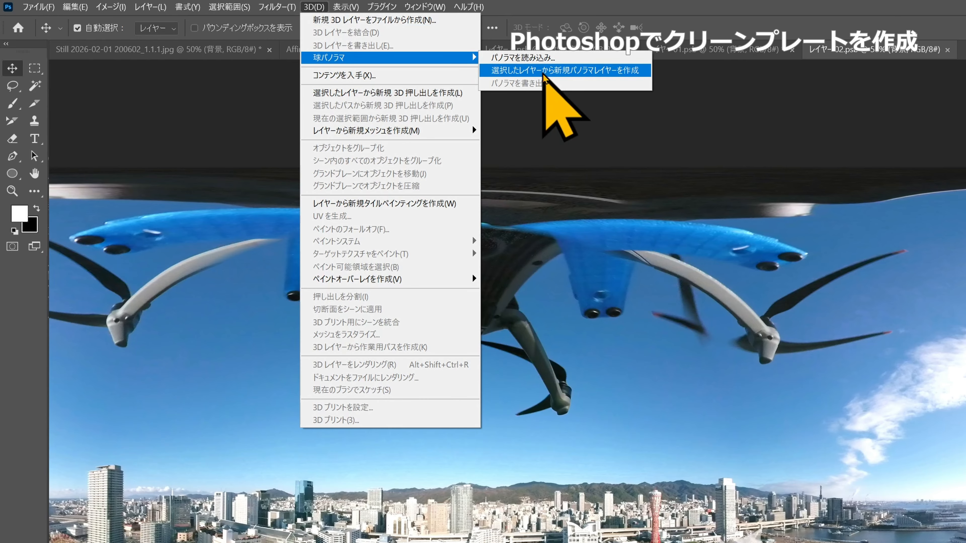
click(543, 75)
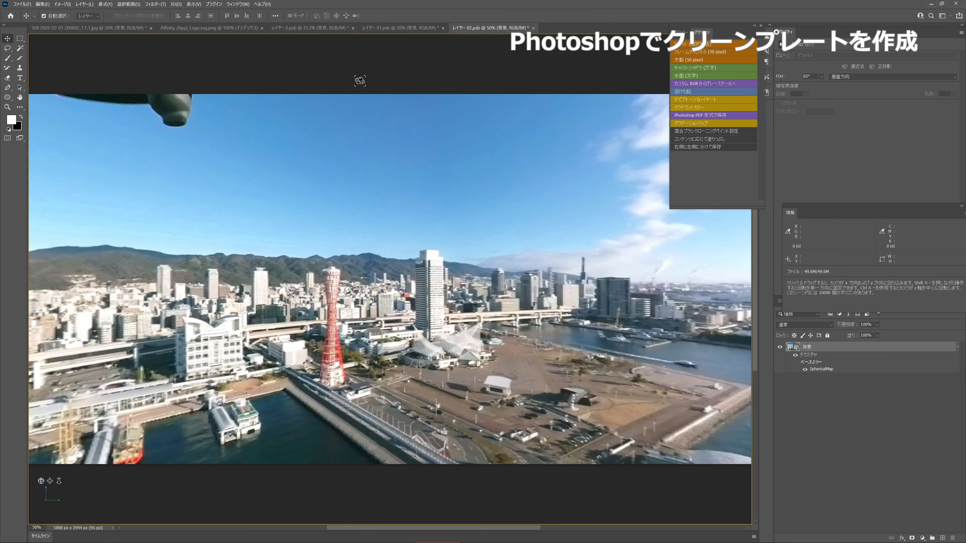
Step: Turn the panorama view up towards the drone, set the camera's FOV to 120°, and orient the drone upright near the centre
drag(391, 195, 515, 184)
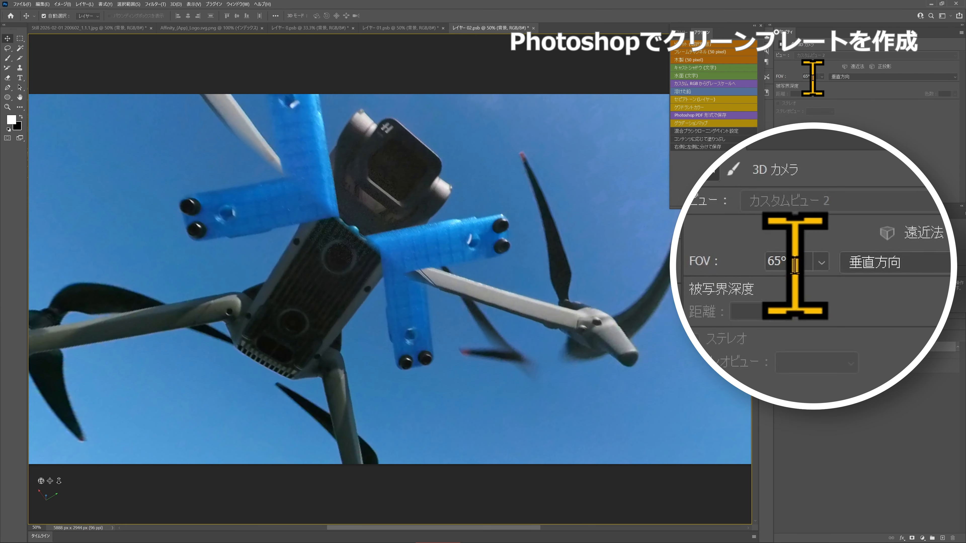
text(120)
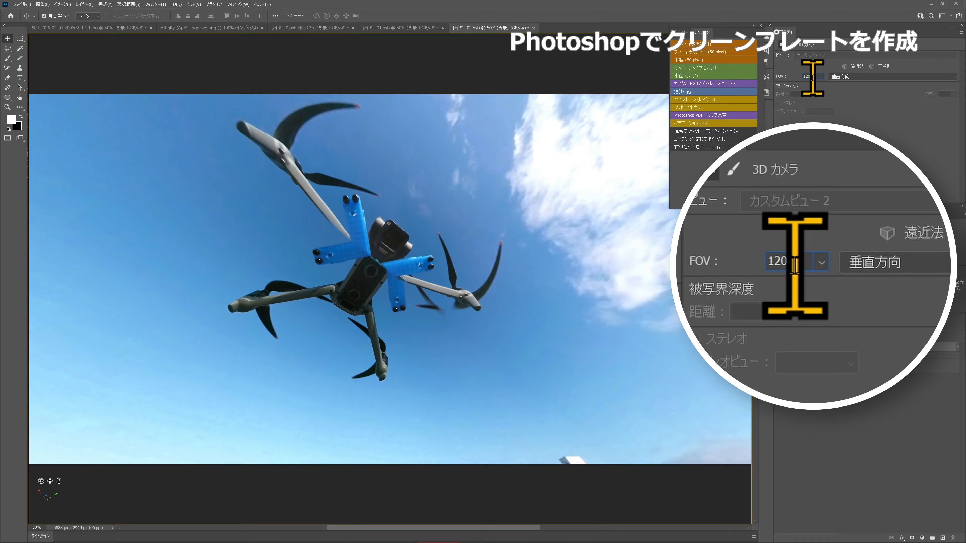
click(812, 77)
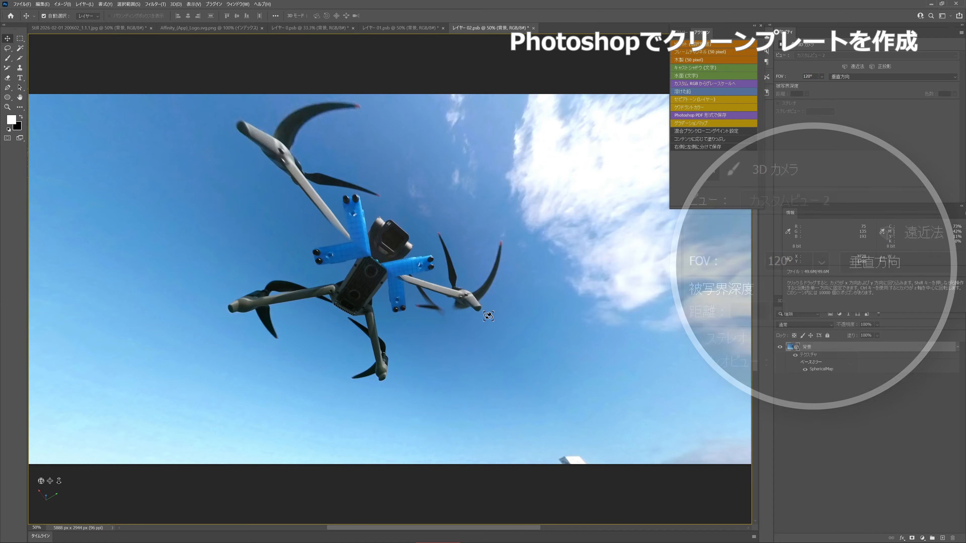
drag(504, 318, 448, 314)
Step: Check the Content-Aware Fill command for the panorama layer with the Rectangular Marquee tool active
key(m)
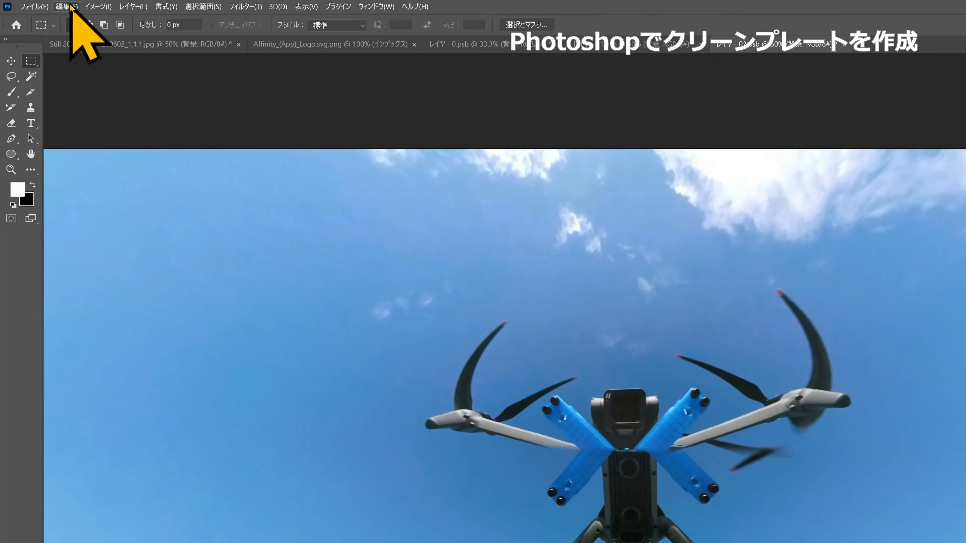
click(43, 4)
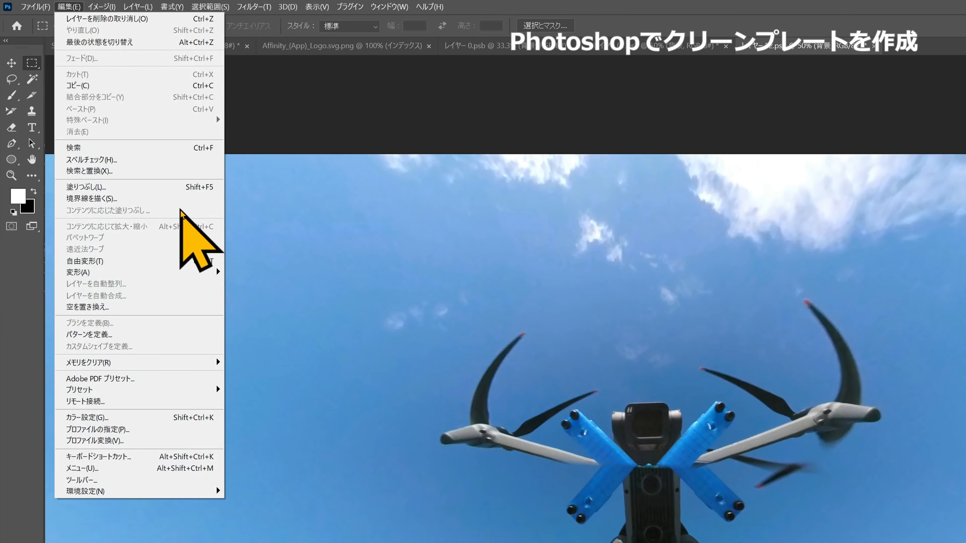
click(349, 151)
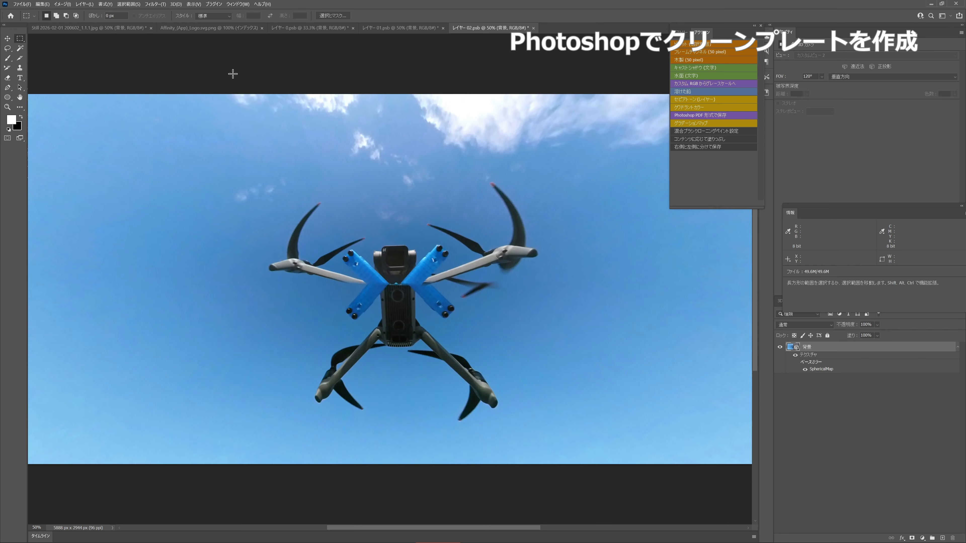
Step: Copy the whole panorama view onto a new layer and activate the Lasso tool
key(ctrl+a)
key(ctrl+j)
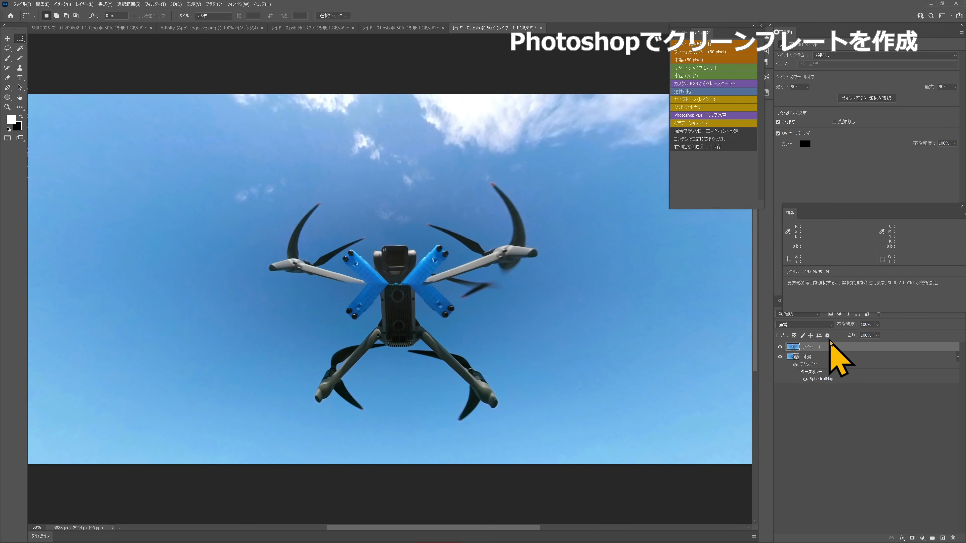
click(8, 48)
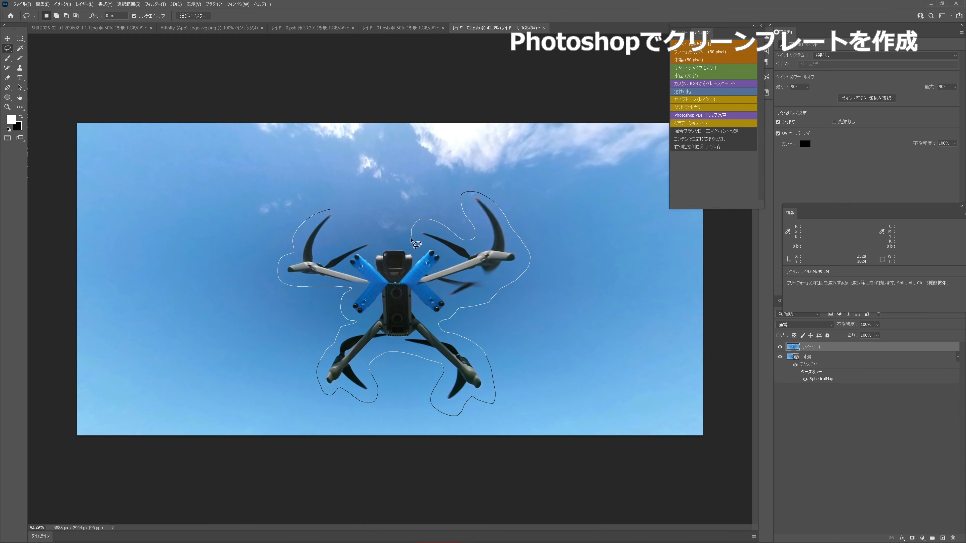
Step: Try to remove the whole drone with a single Content-Aware Fill inside a loose lasso outline
drag(340, 214, 331, 210)
click(43, 4)
click(53, 129)
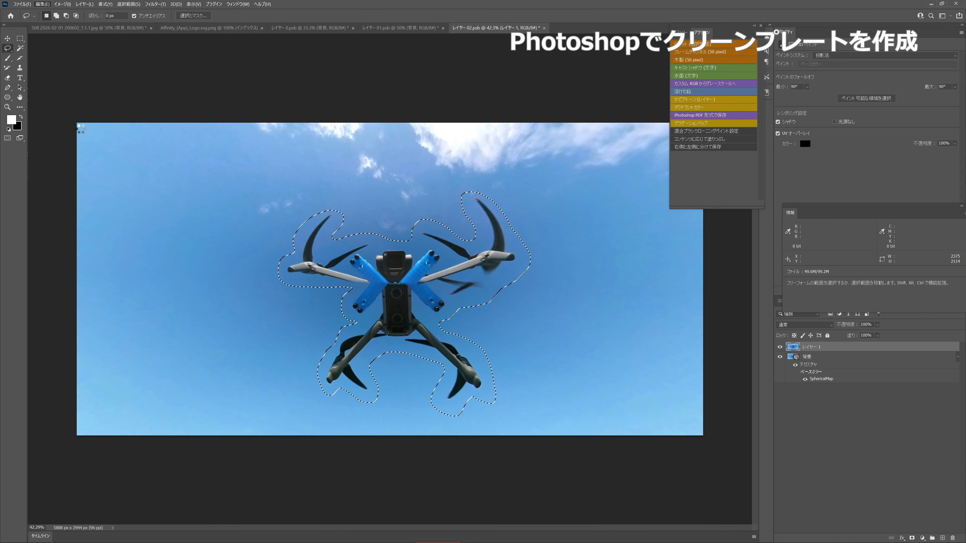
click(879, 532)
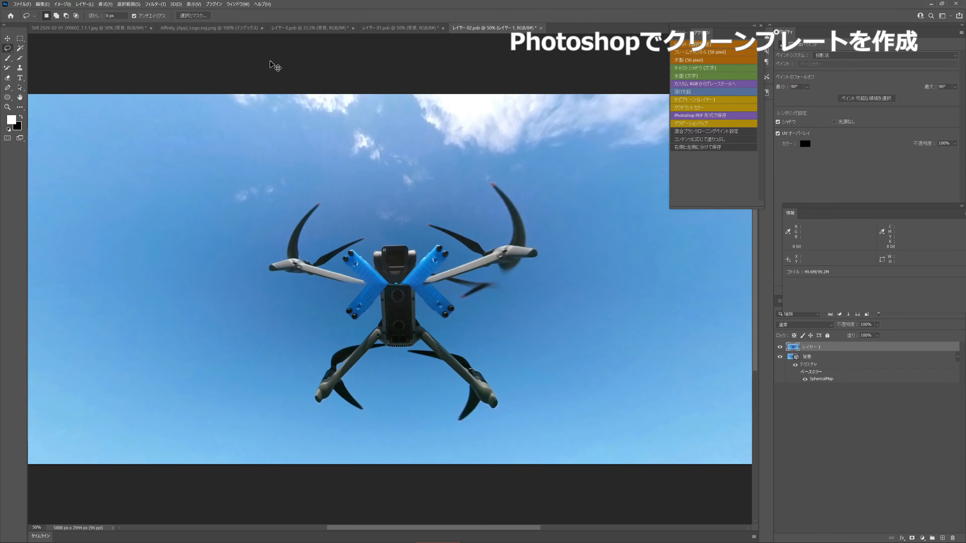
Step: Lasso the long upper blade of the drone's upper-left propeller and remove it with Content-Aware Fill
key(ctrl+plus)
key(ctrl+plus)
key(ctrl+plus)
mouse_move(41, 47)
mouse_down()
mouse_move(309, 120)
mouse_move(283, 123)
mouse_up()
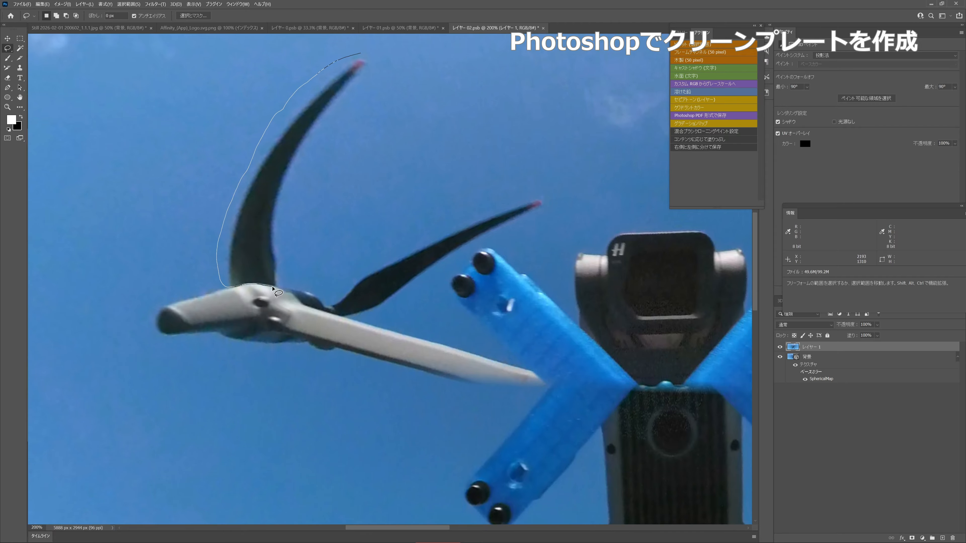
drag(361, 53, 364, 56)
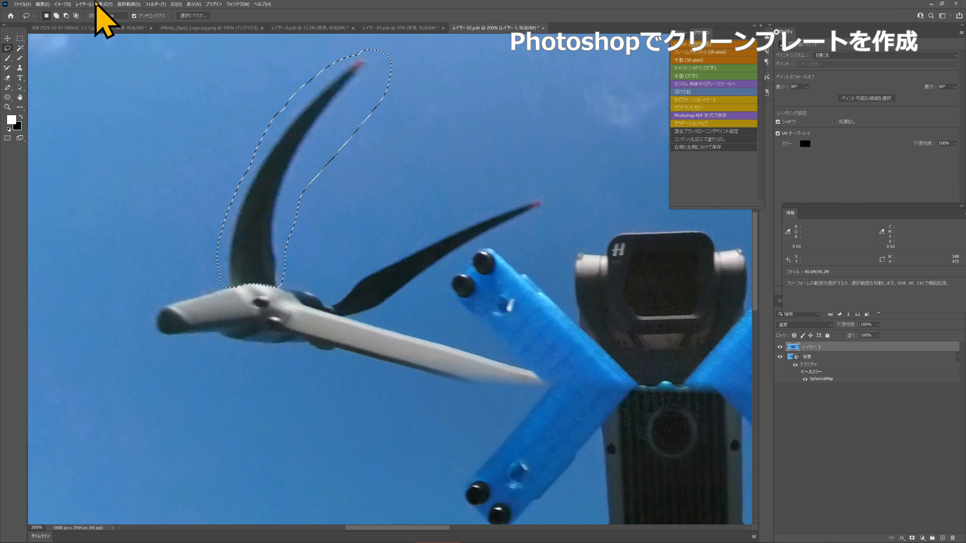
click(43, 4)
click(65, 130)
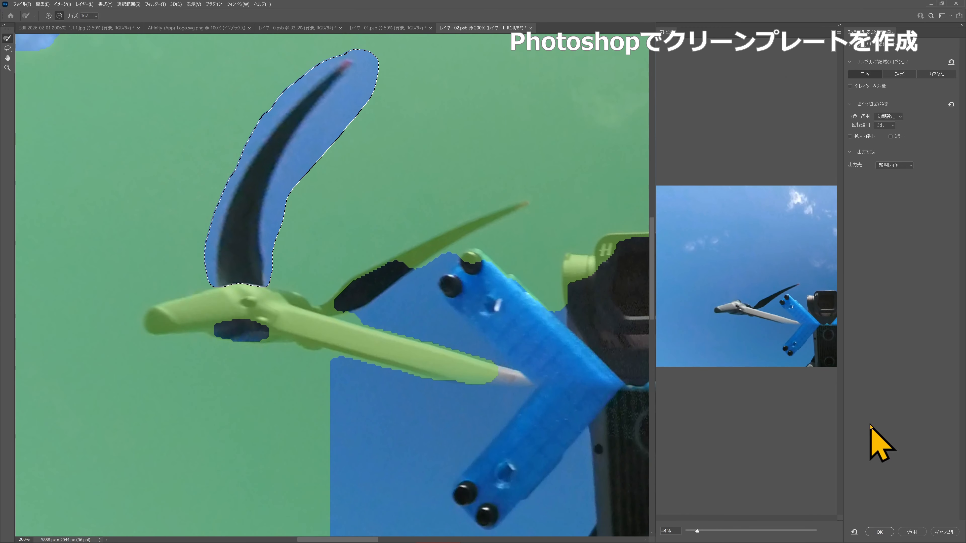
click(879, 532)
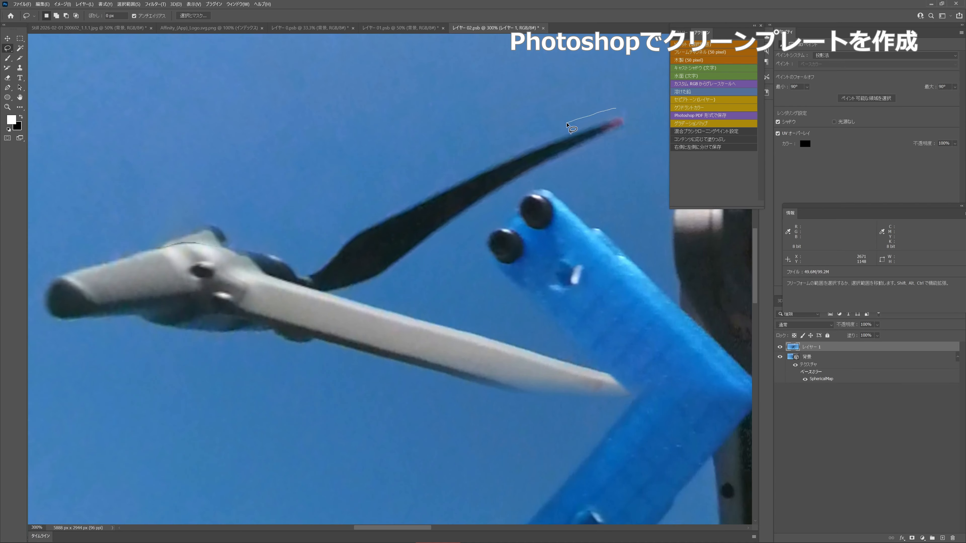
Step: Lasso and content-aware fill the remaining upper-left blade and arm and the upper-right propellers and arm
drag(576, 125, 316, 297)
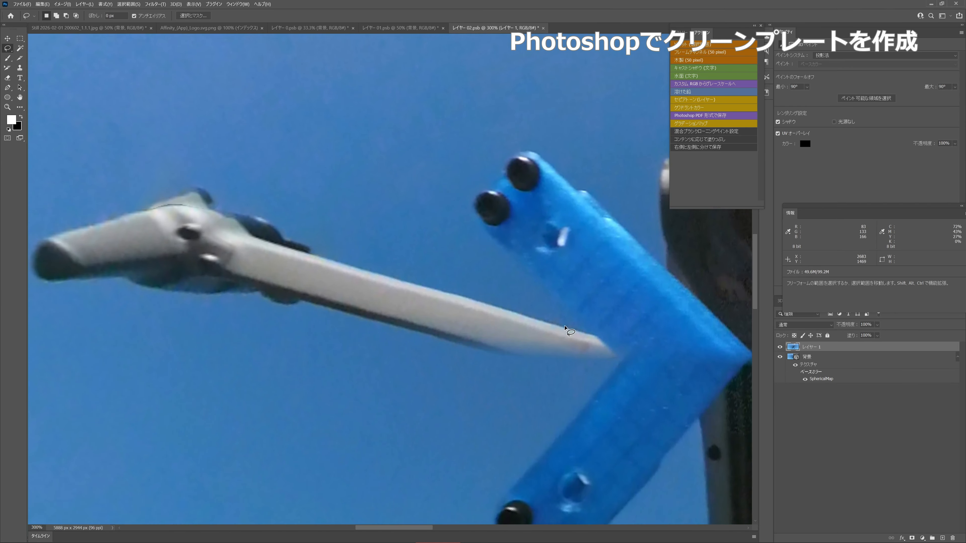
mouse_move(579, 328)
mouse_down()
mouse_move(228, 205)
mouse_move(414, 347)
mouse_up()
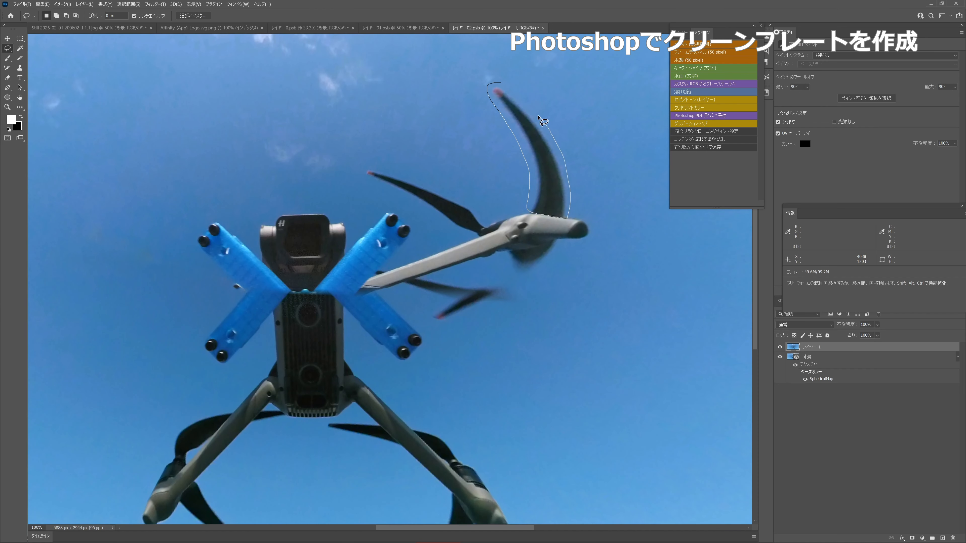
drag(539, 116, 502, 87)
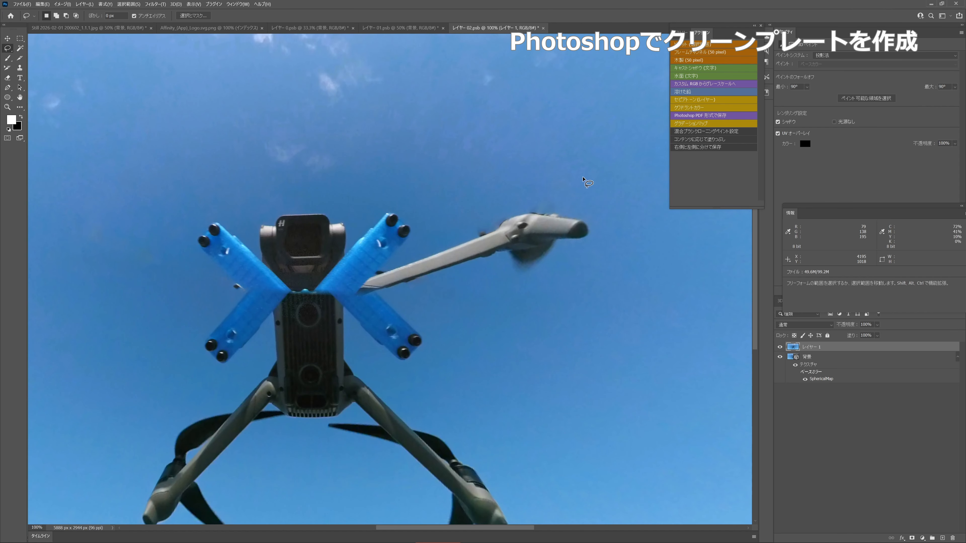
drag(583, 179, 384, 268)
drag(384, 268, 368, 286)
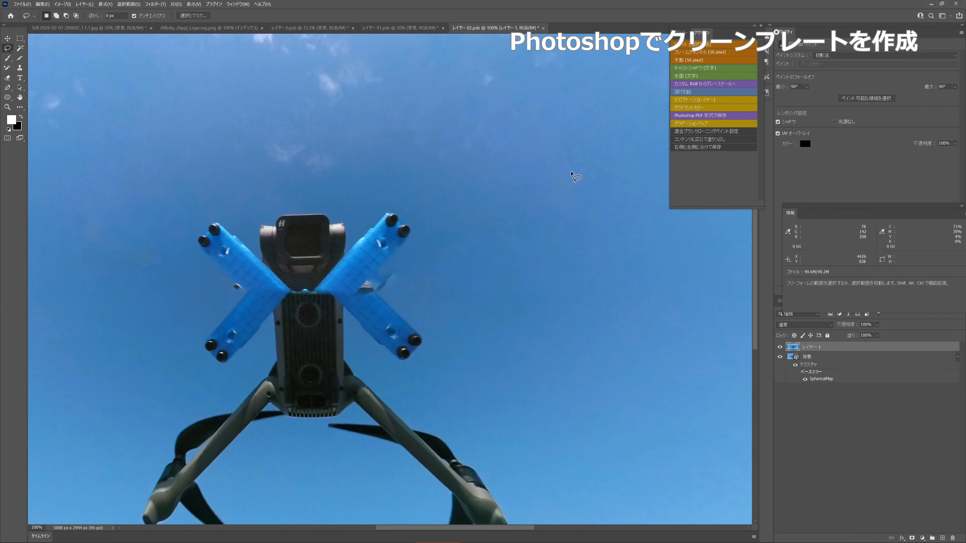
Step: Lasso and content-aware fill the drone's two lower arms with their propellers
scroll(570, 179, down, 5)
mouse_move(372, 229)
mouse_down()
mouse_move(490, 323)
mouse_move(430, 324)
mouse_move(370, 243)
mouse_up()
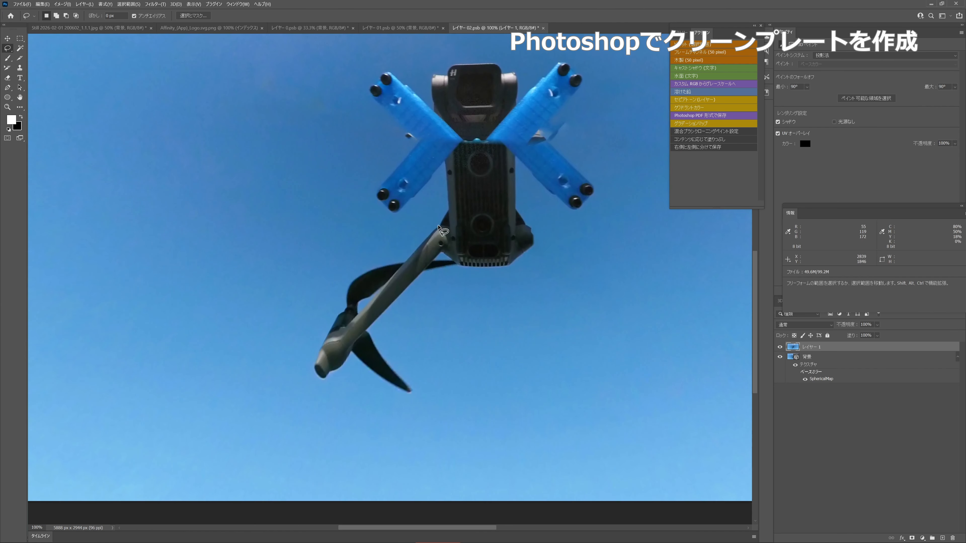
mouse_move(437, 226)
mouse_down()
mouse_move(341, 303)
mouse_move(347, 373)
mouse_up()
drag(453, 271, 438, 229)
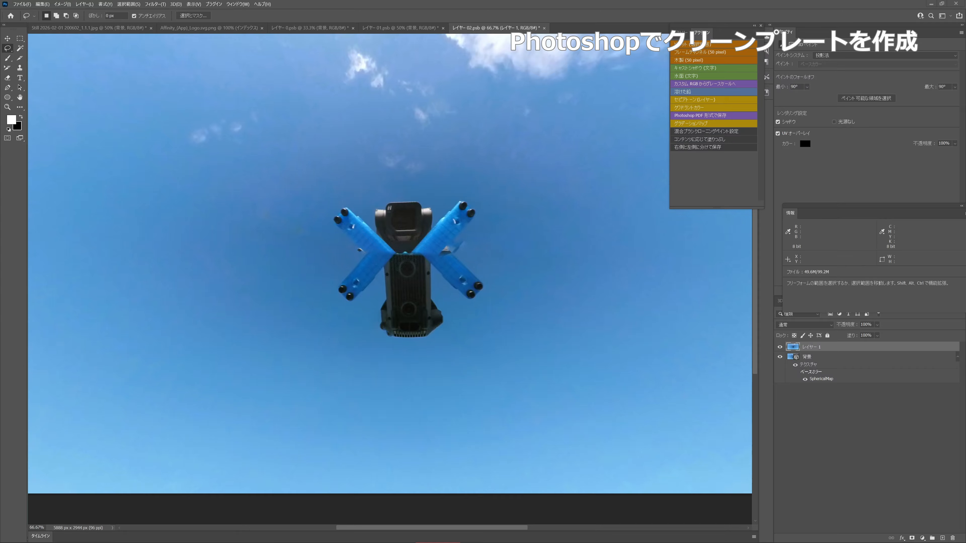
Step: Lasso the drone's body with the camera and blue legs and remove it with the recorded content-aware fill action
scroll(410, 271, up, 2)
mouse_move(315, 148)
mouse_down()
mouse_move(269, 228)
mouse_move(492, 341)
mouse_move(320, 142)
mouse_up()
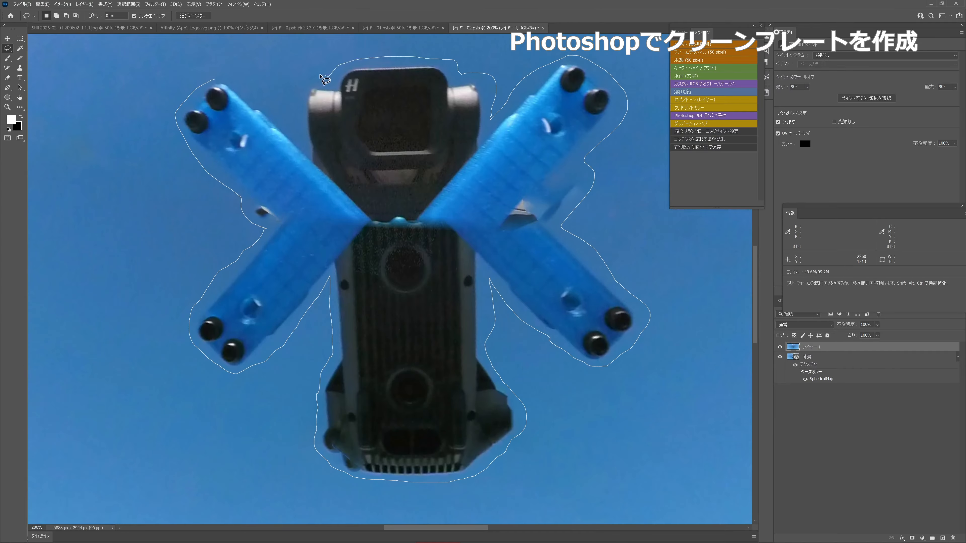
click(722, 140)
scroll(398, 280, down, 3)
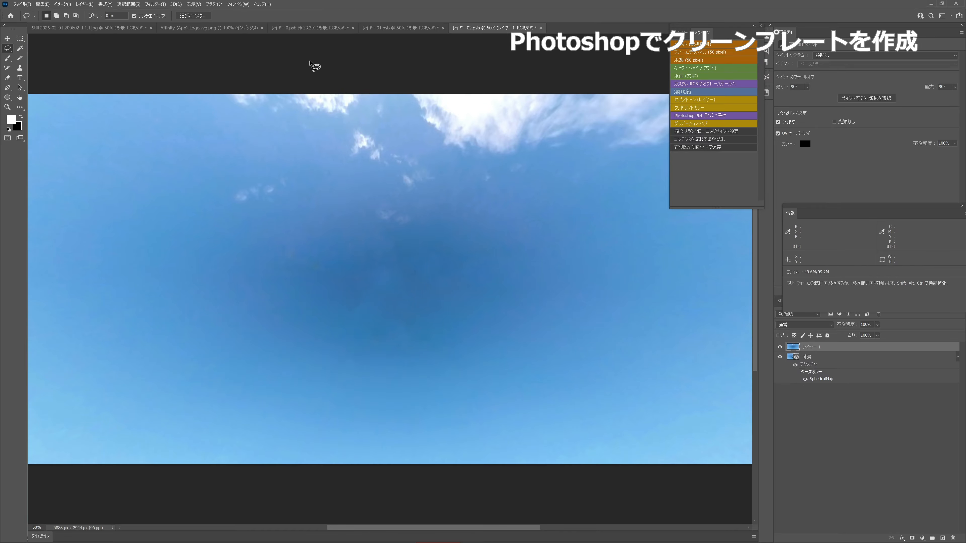
Step: Lasso a wide oval around the dark sky patch where the drone was and feather the selection
drag(449, 239, 294, 241)
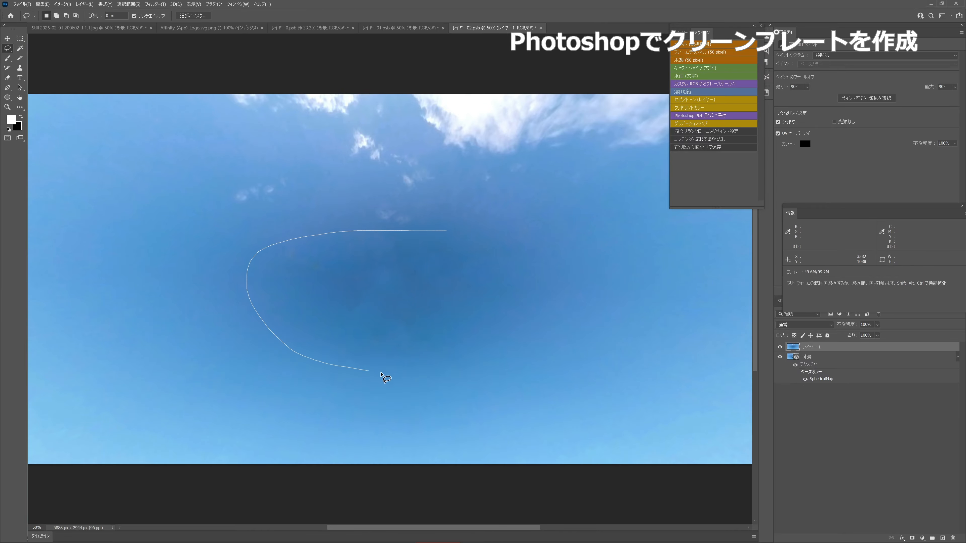
drag(277, 241, 270, 243)
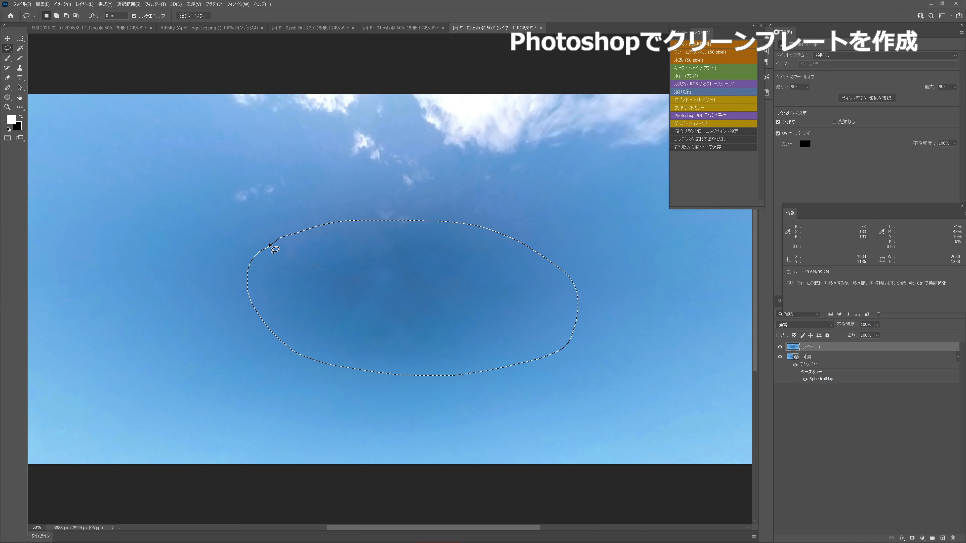
key(shift+F6)
key(Return)
key(q)
key(q)
Step: Apply a Blur filter to the feathered sky area to smooth out the fill traces and clear the selection
click(155, 4)
mouse_move(164, 121)
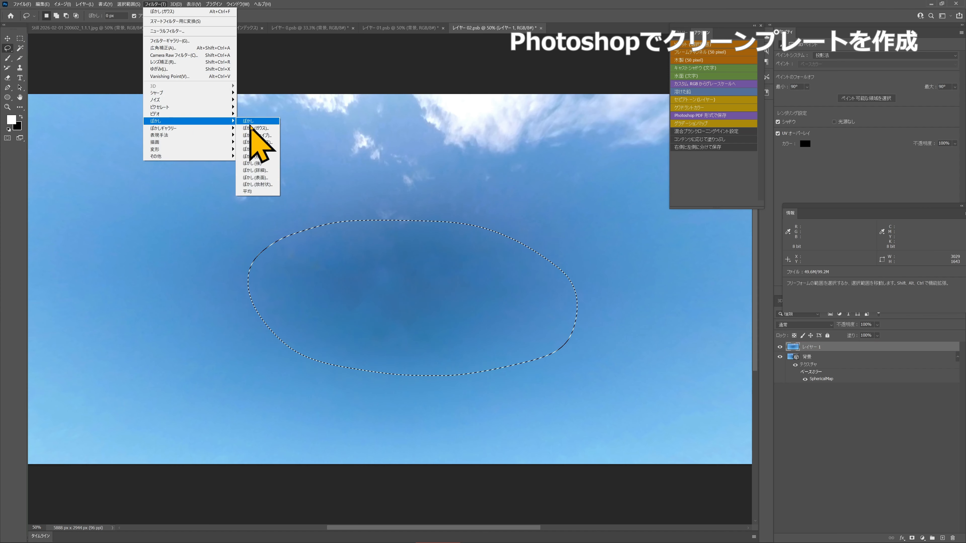
click(248, 147)
key(Return)
key(ctrl+d)
Step: Merge the retouched layer into the spherical panorama layer and open its SphericalMap texture for editing
click(840, 433)
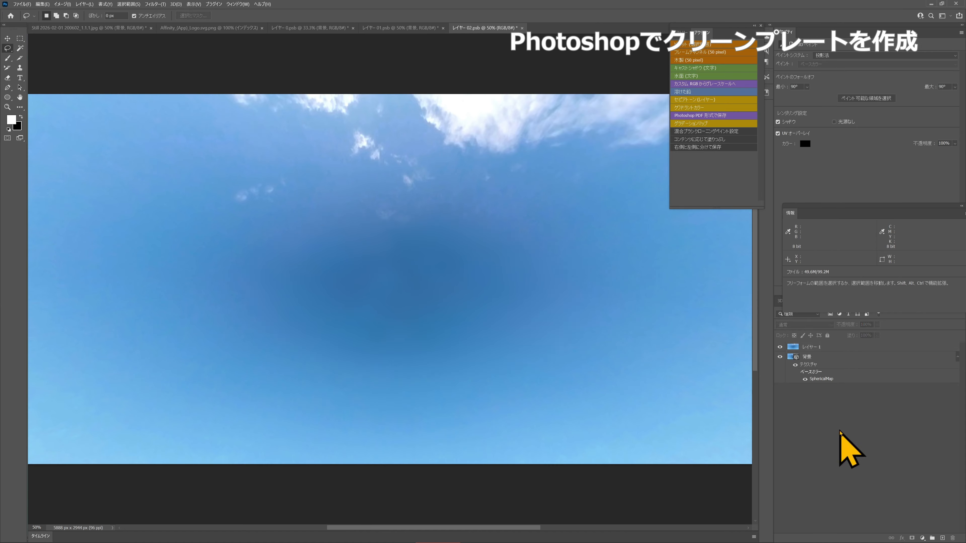
click(828, 350)
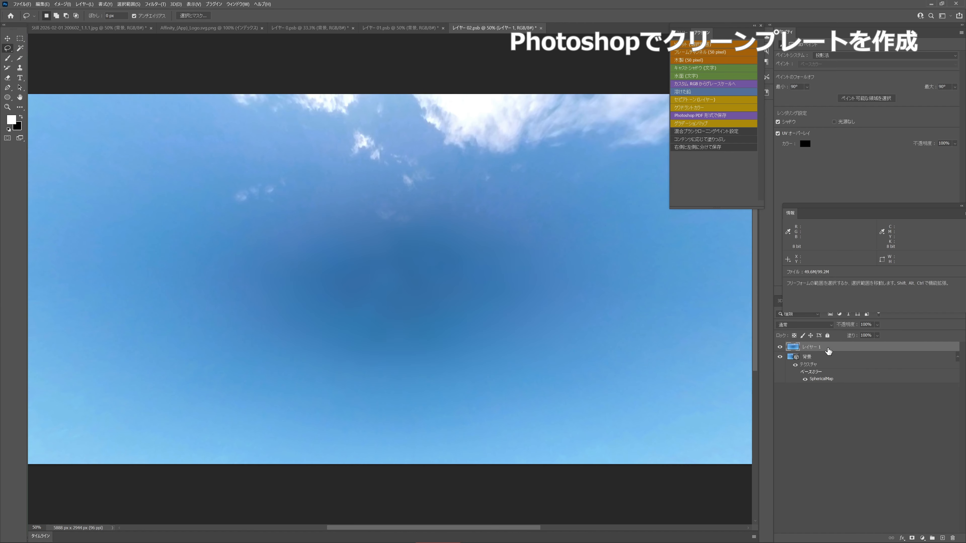
key(ctrl+e)
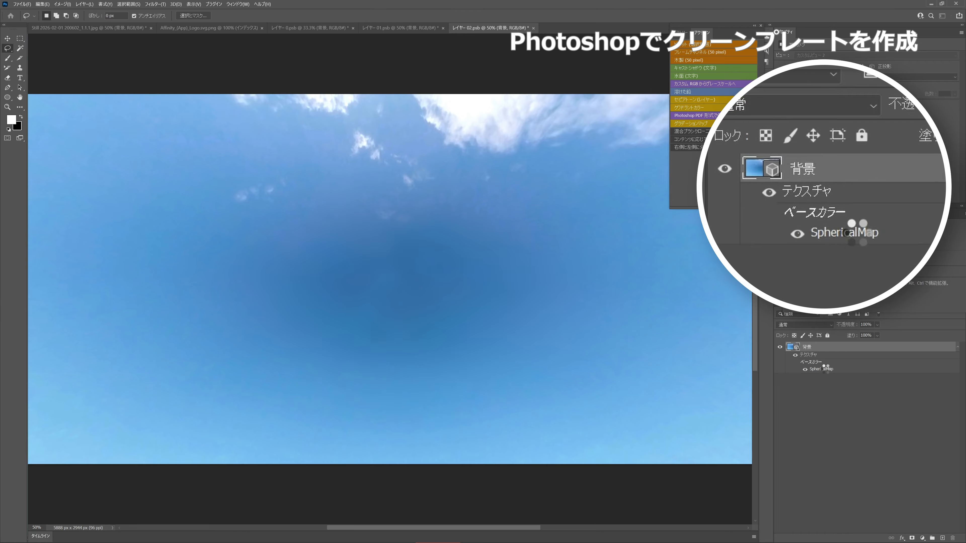
double_click(823, 369)
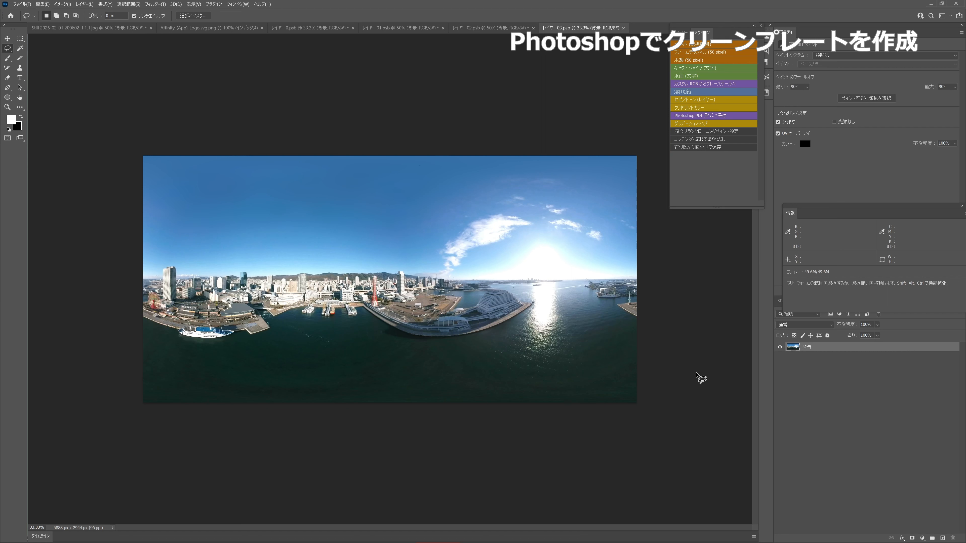
Step: Copy the full-width sky above the skyline onto a new layer with a softened lower edge and hide the background
key(m)
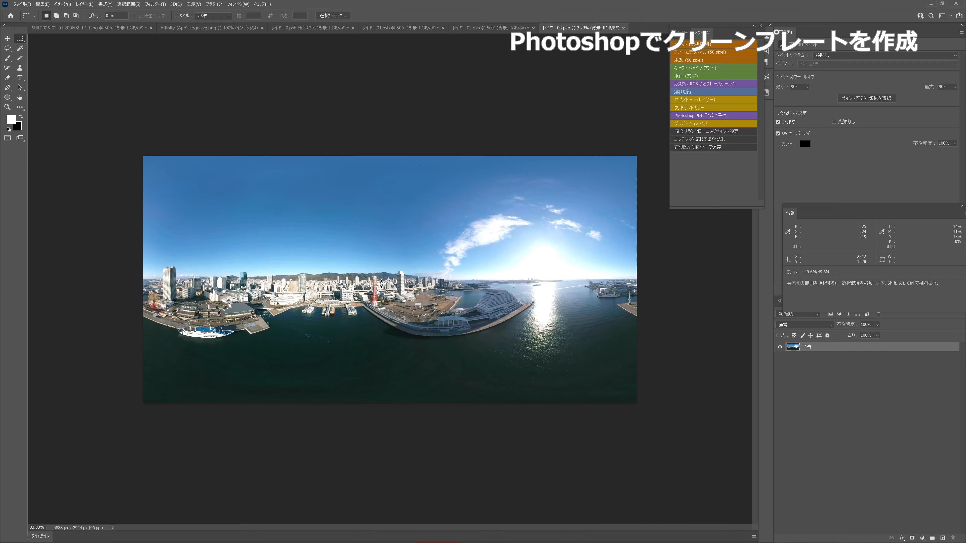
drag(138, 138, 639, 264)
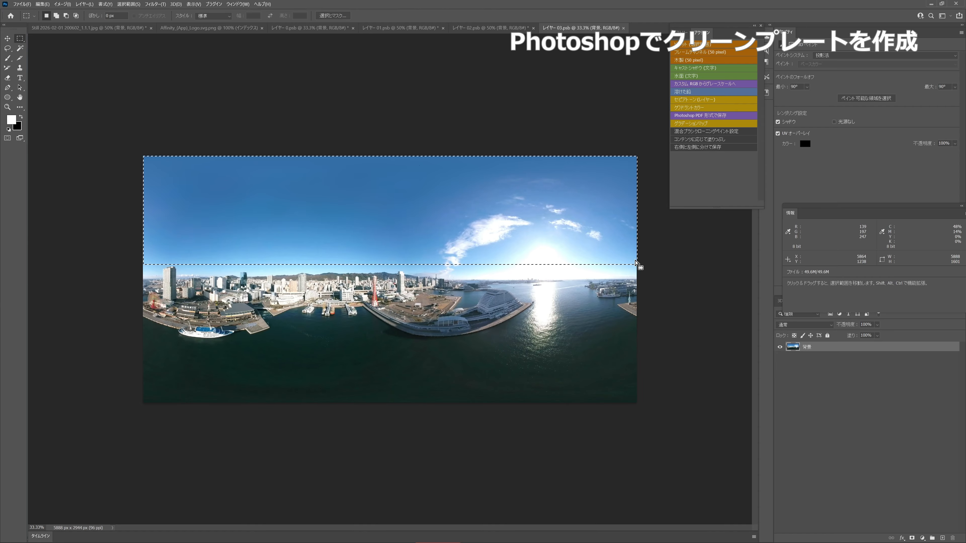
key(q)
key(q)
key(q)
key(q)
key(ctrl+j)
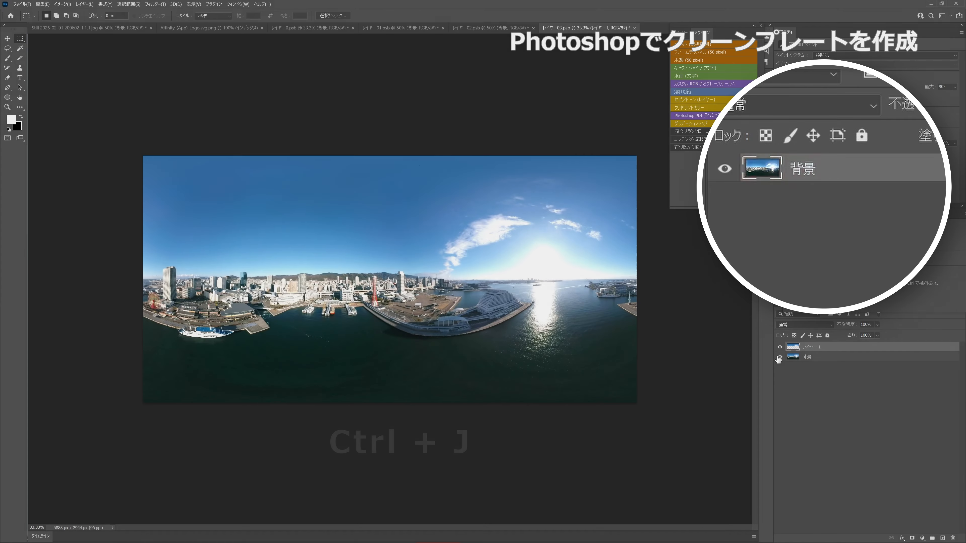
click(780, 357)
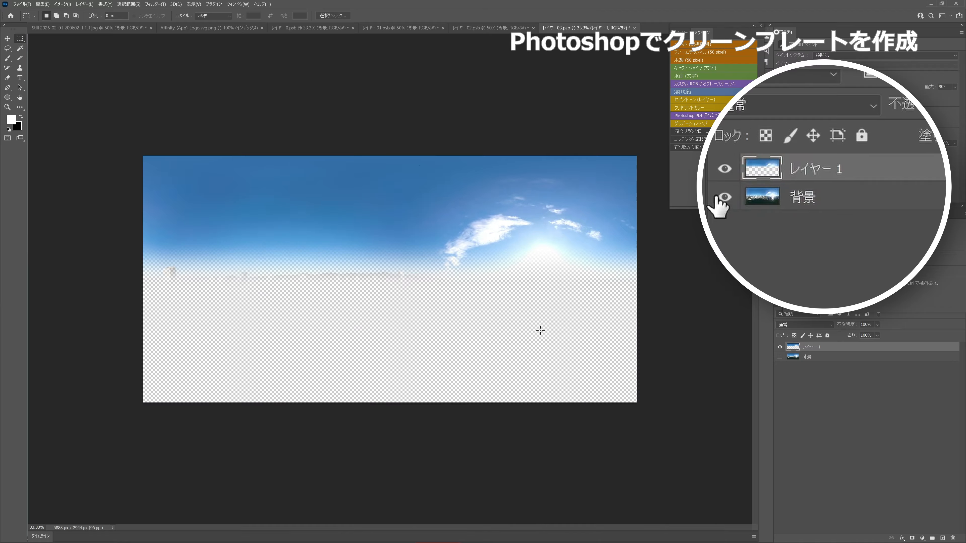
Step: Add a new layer between the sky layer and the background and fill it with white using the Paint Bucket
key(ctrl+plus)
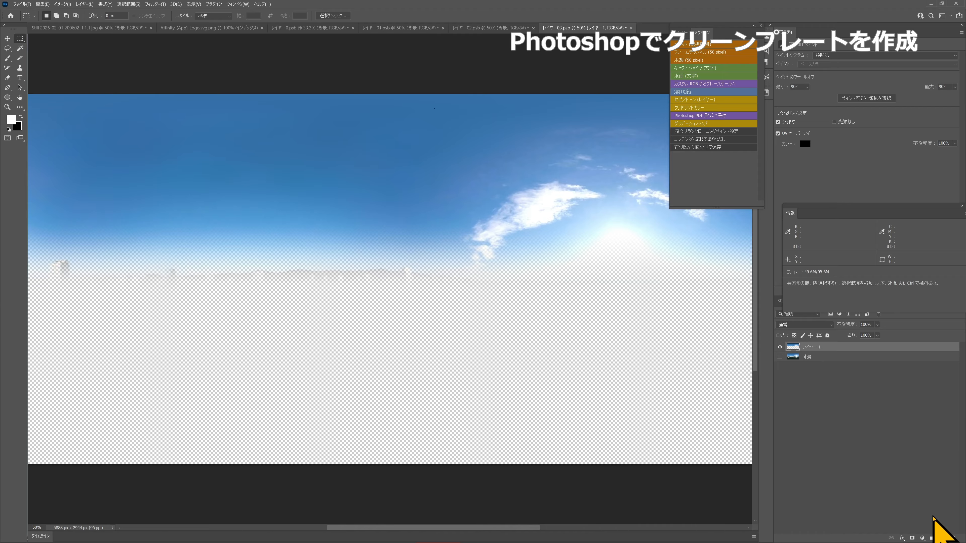
click(843, 358)
click(943, 538)
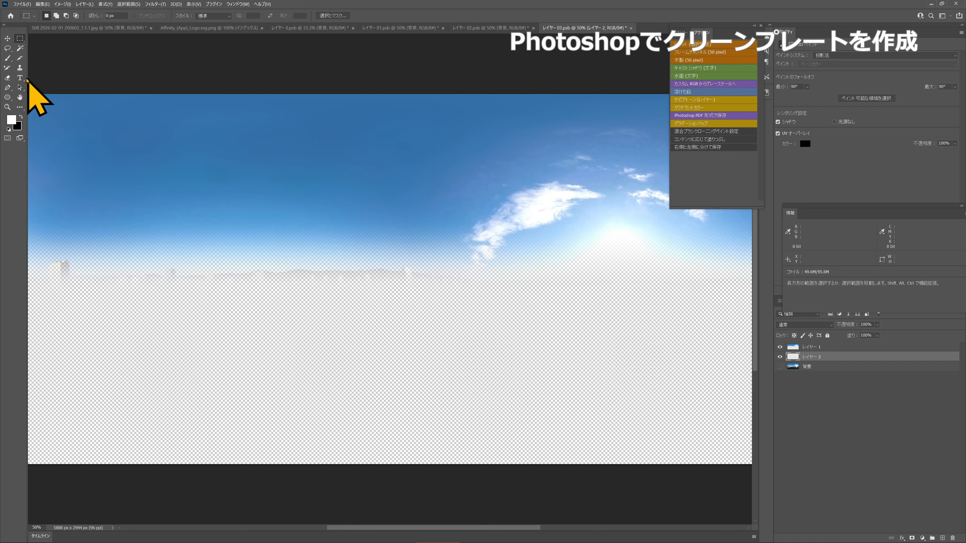
click(19, 107)
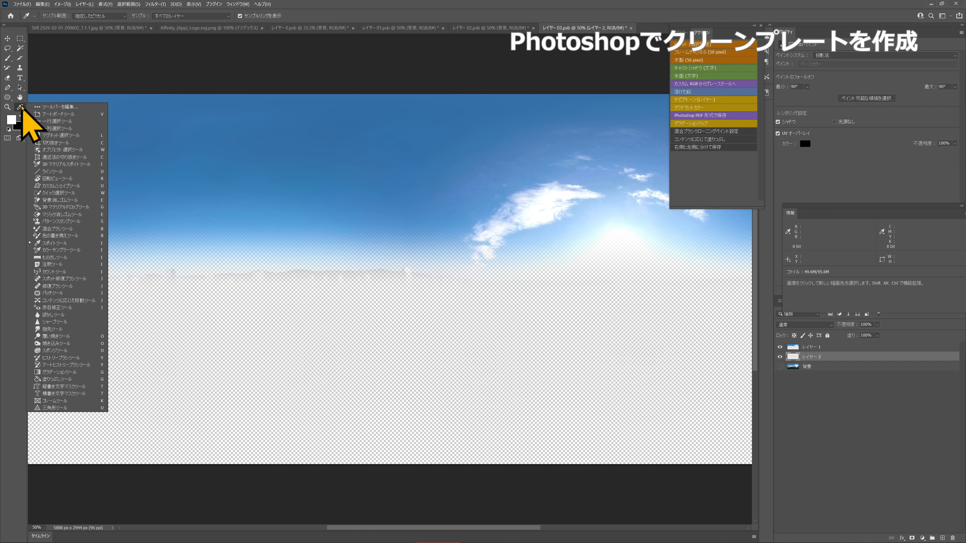
click(57, 396)
click(394, 346)
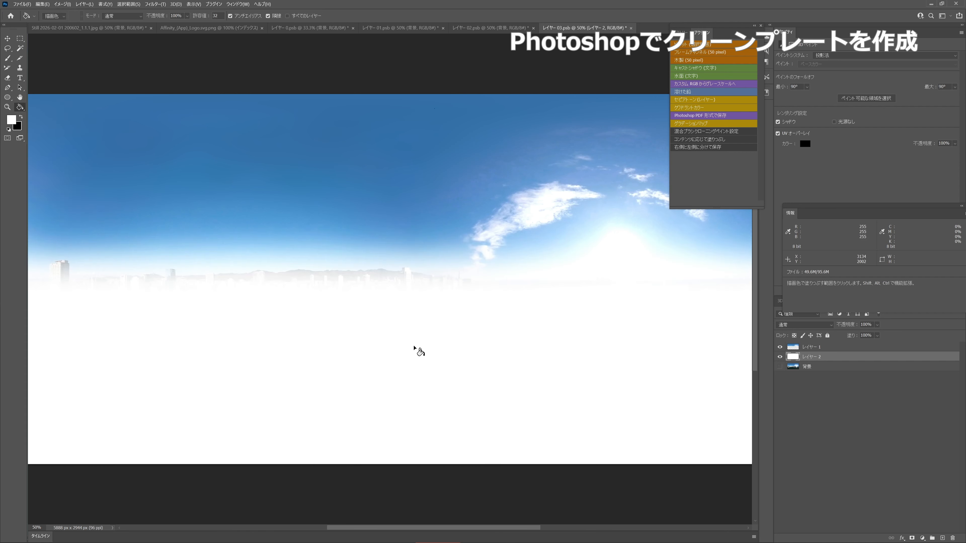
Step: Erase the leftover buildings and mountains along the sky layer's lower edge and hide the white fill layer
click(819, 348)
scroll(76, 281, up, 2)
drag(115, 285, 278, 302)
click(8, 77)
drag(212, 297, 593, 320)
drag(613, 356, 247, 354)
mouse_move(343, 312)
mouse_down()
mouse_move(608, 315)
mouse_move(294, 326)
mouse_up()
scroll(294, 327, down, 3)
click(820, 357)
click(780, 357)
Step: Save the transparent sky plate as a PNG file in the Downloads folder
click(18, 4)
click(43, 91)
click(84, 224)
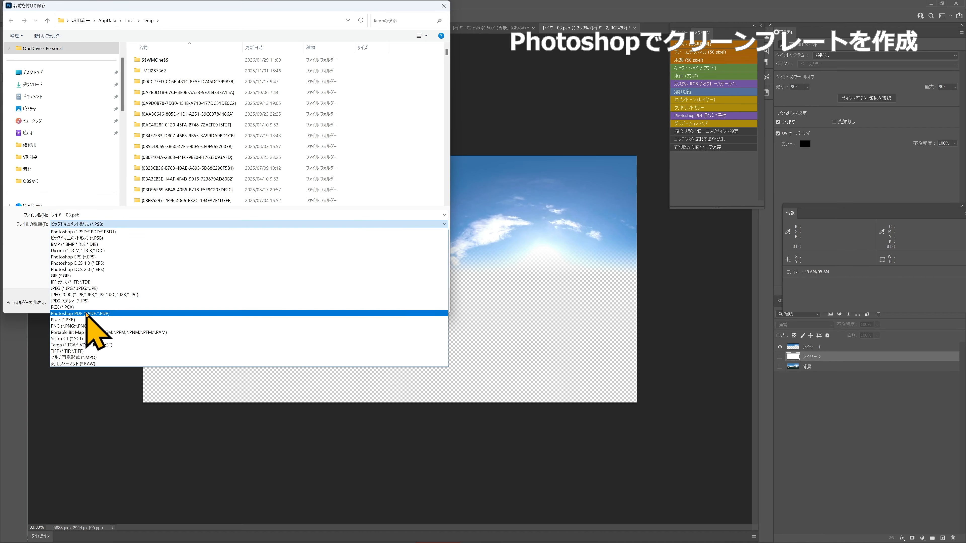
click(92, 332)
click(37, 84)
click(388, 302)
click(537, 165)
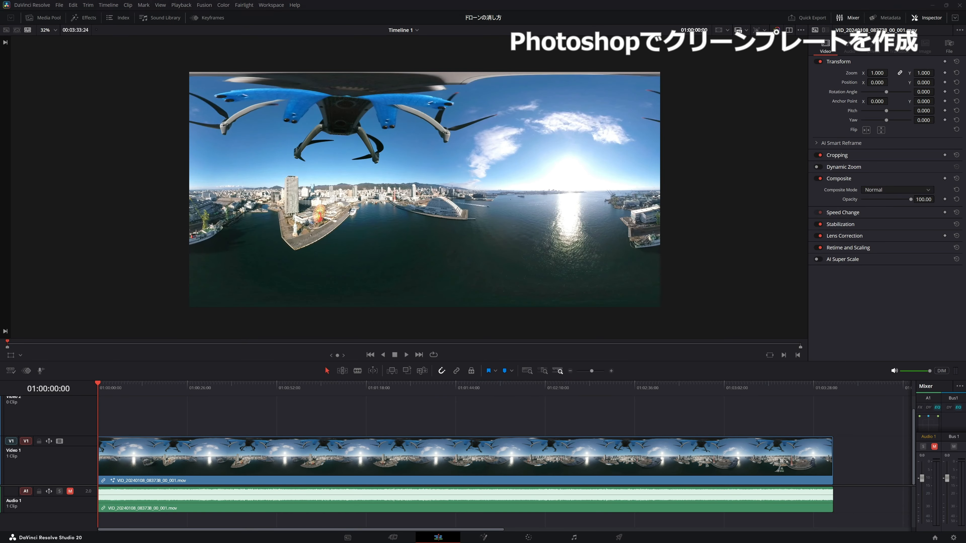
Step: Switch to DaVinci Resolve and scrub through Timeline 1 to review the 360-degree drone footage
drag(482, 250, 833, 415)
drag(102, 386, 594, 384)
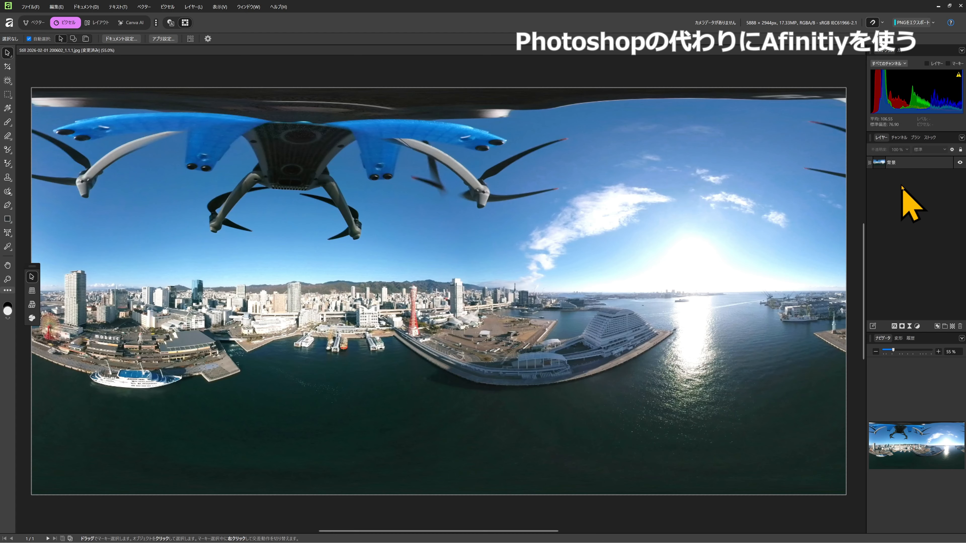
Step: Apply an equirectangular live projection to the background layer of the 360-degree still
click(902, 163)
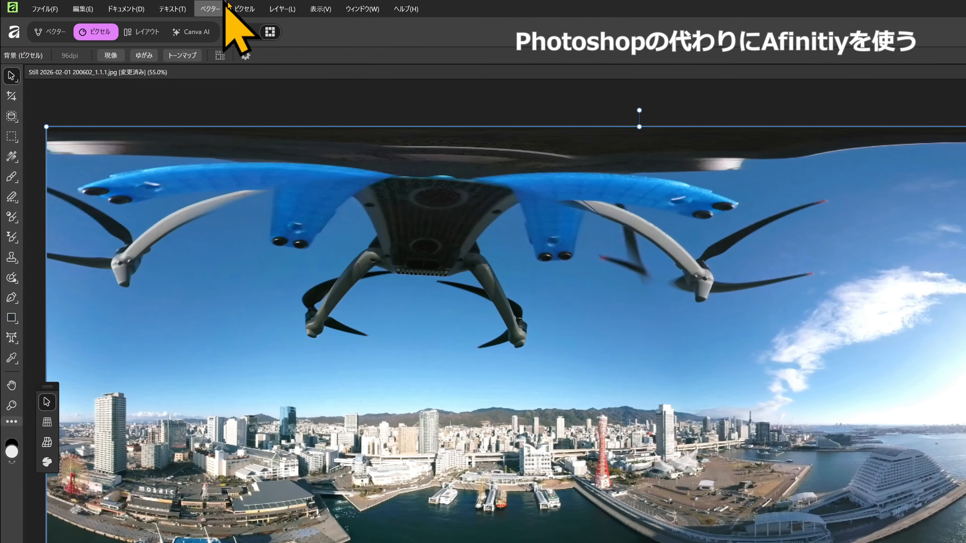
click(236, 8)
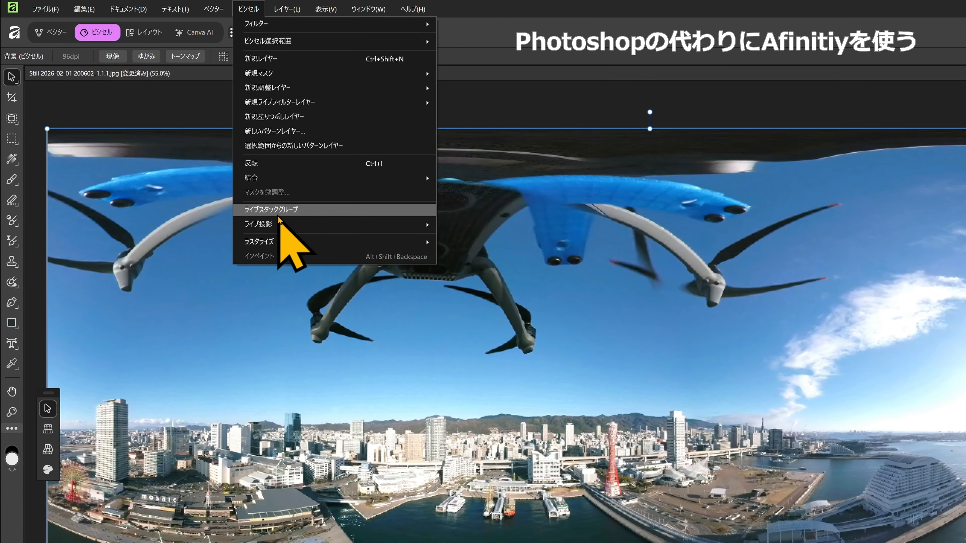
mouse_move(277, 228)
click(465, 256)
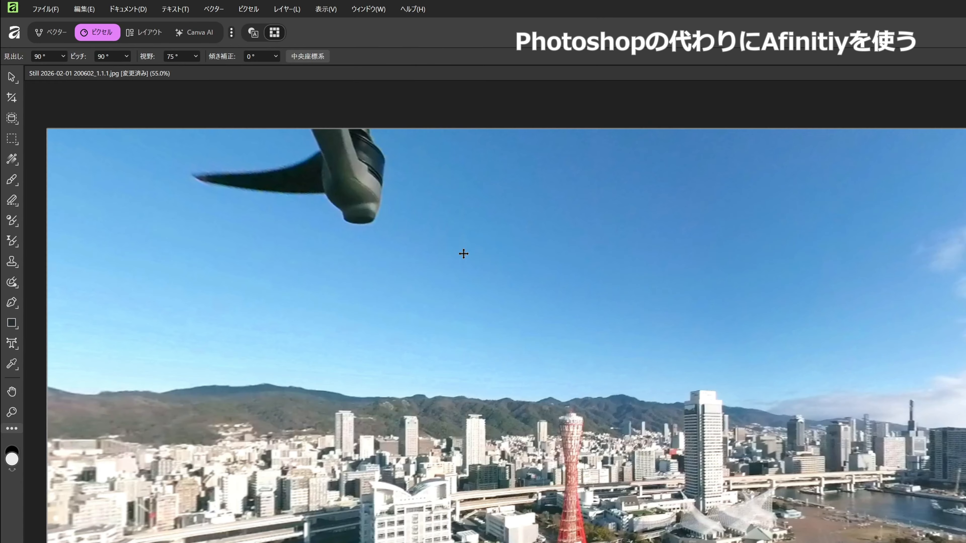
Step: Rotate the projected view up until the whole drone is centred against the sky and set the field of view to 90°
drag(500, 262, 470, 248)
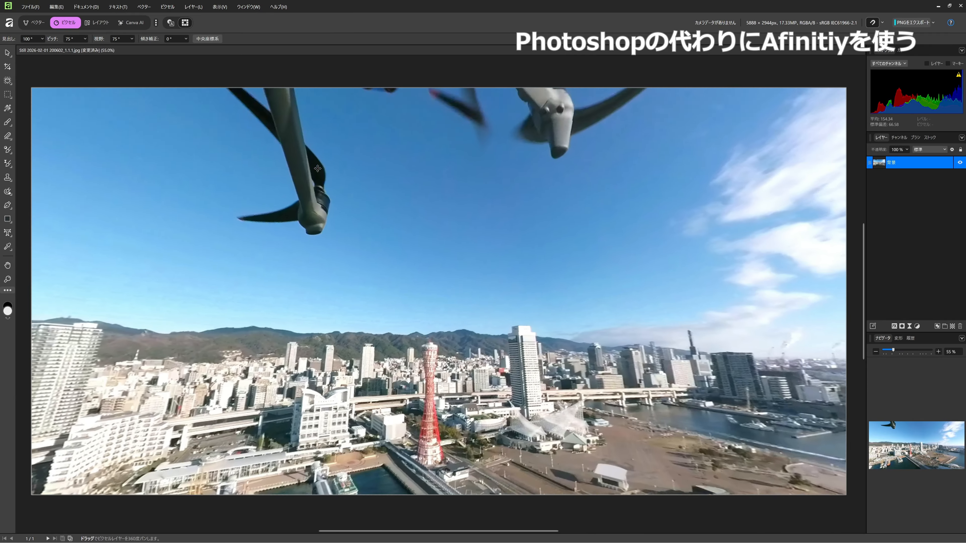
drag(318, 168, 189, 59)
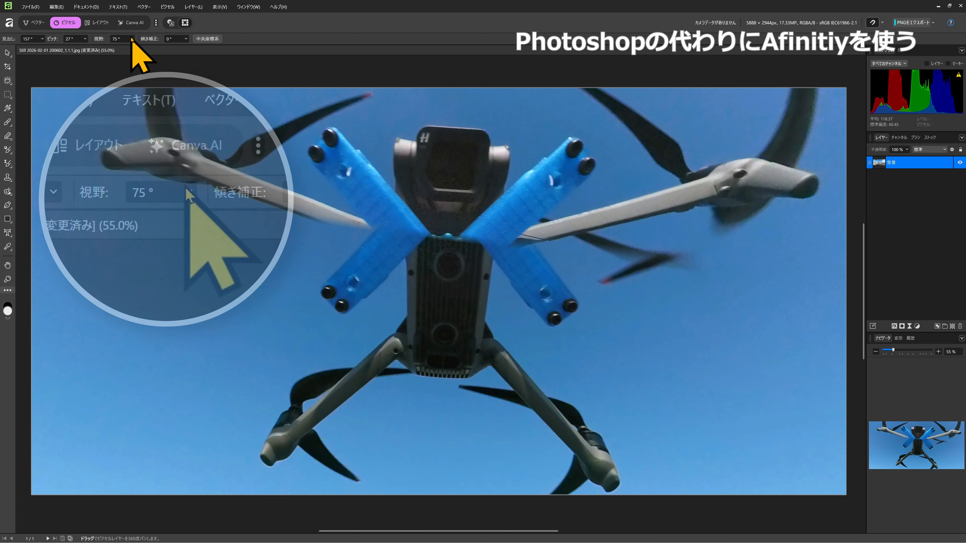
click(132, 39)
drag(135, 47, 148, 48)
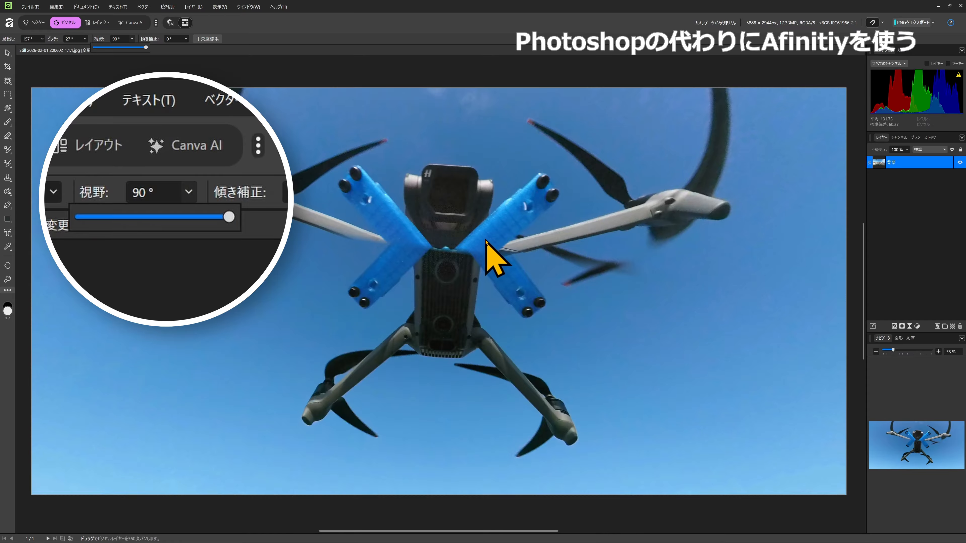
drag(483, 247, 474, 246)
Step: Paint over the drone's two lower arms and their propellers with the Inpainting Brush Tool to replace them with sky
click(7, 191)
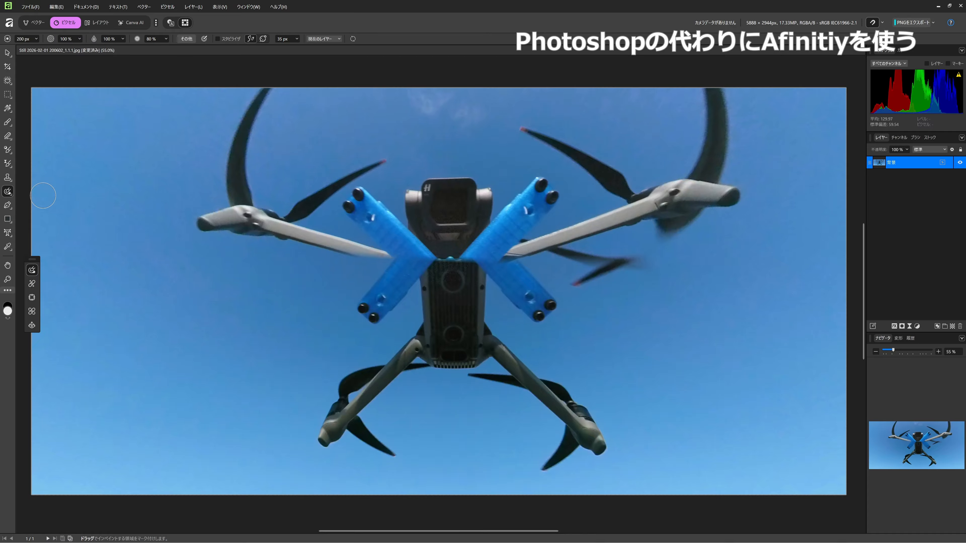
click(8, 192)
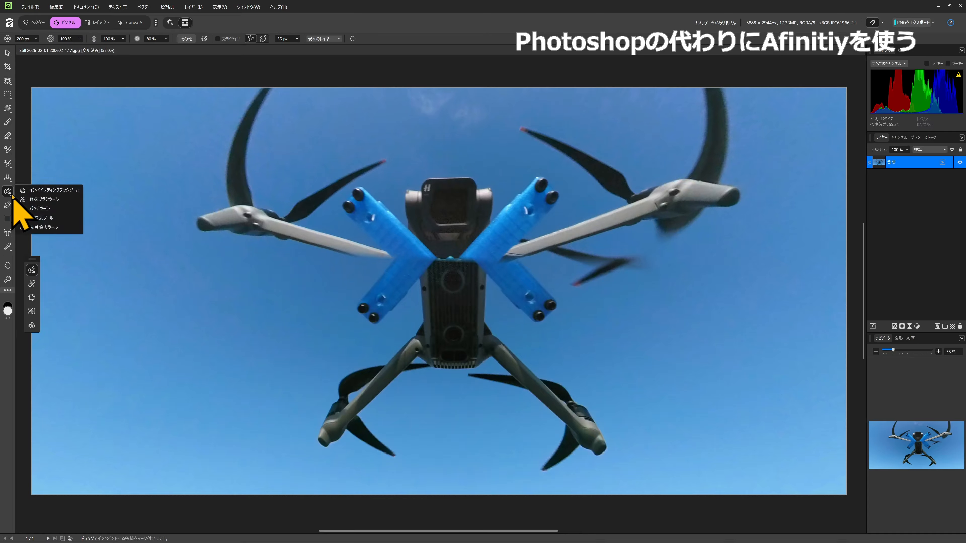
click(48, 190)
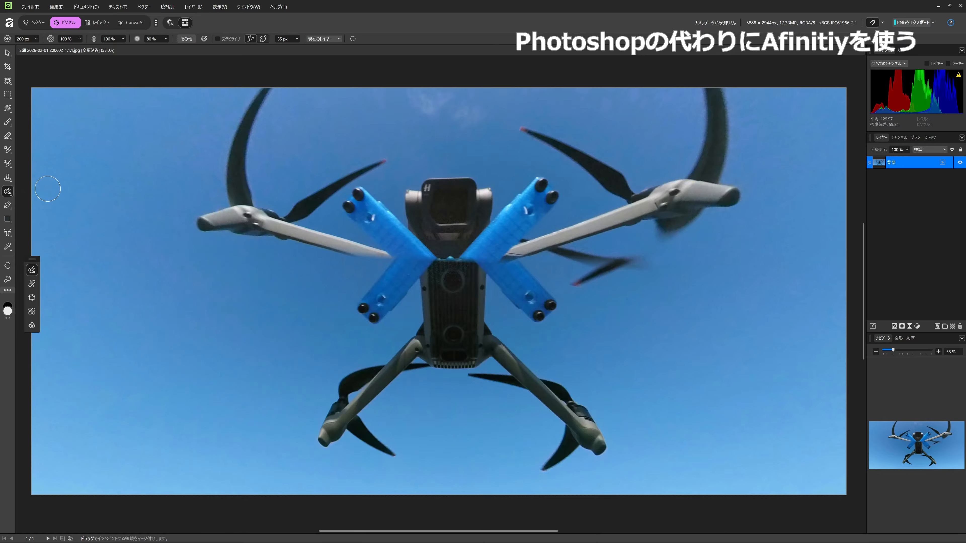
mouse_move(411, 351)
mouse_down()
mouse_move(360, 377)
mouse_move(327, 439)
mouse_move(364, 437)
mouse_move(362, 423)
mouse_move(407, 362)
mouse_up()
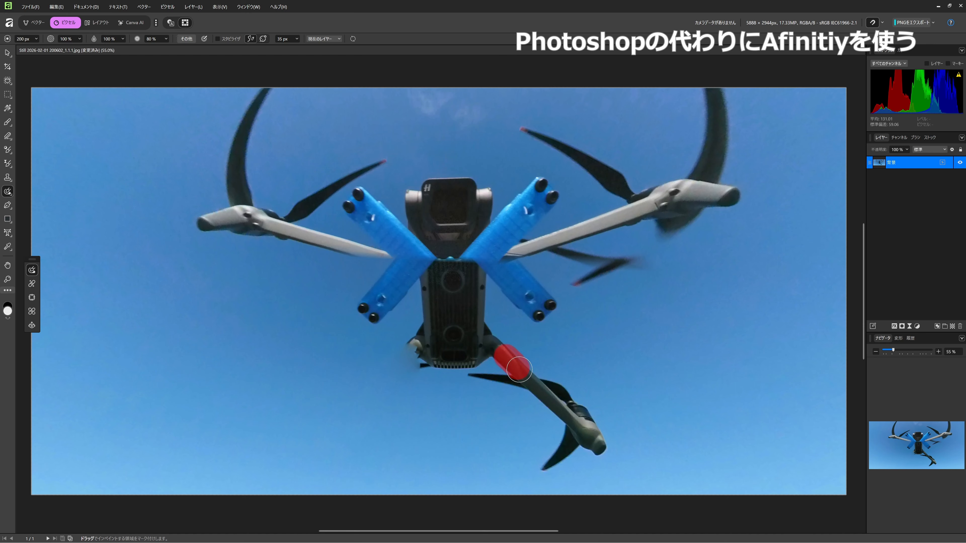
mouse_move(519, 369)
mouse_down()
mouse_move(595, 447)
mouse_move(552, 463)
mouse_move(564, 433)
mouse_move(469, 384)
mouse_up()
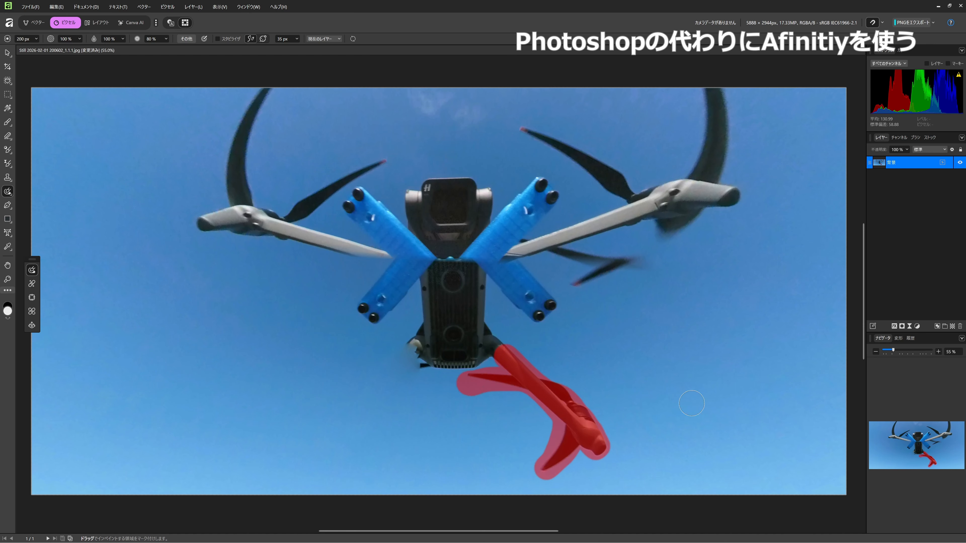
Step: Remove the live projection from the background layer to return it to the flat equirectangular image
key(v)
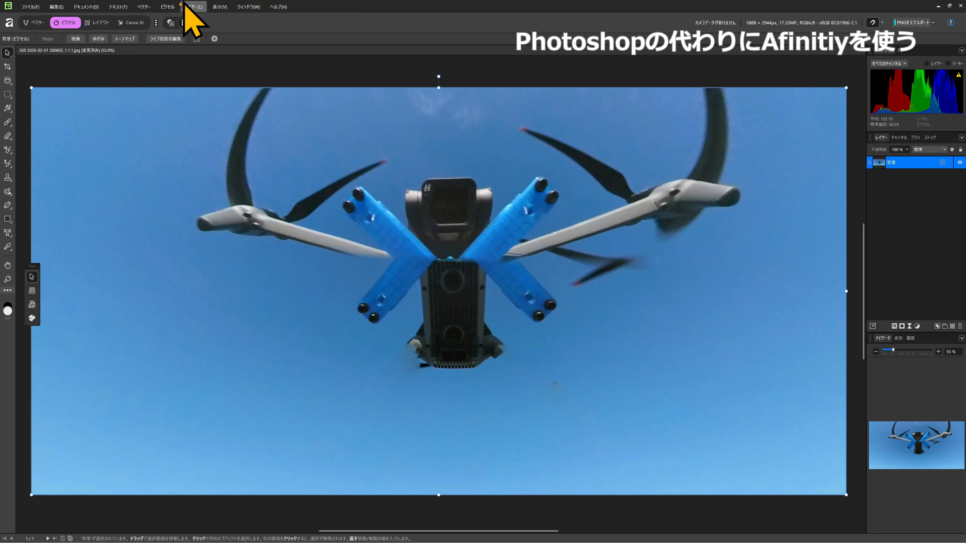
click(169, 6)
mouse_move(179, 153)
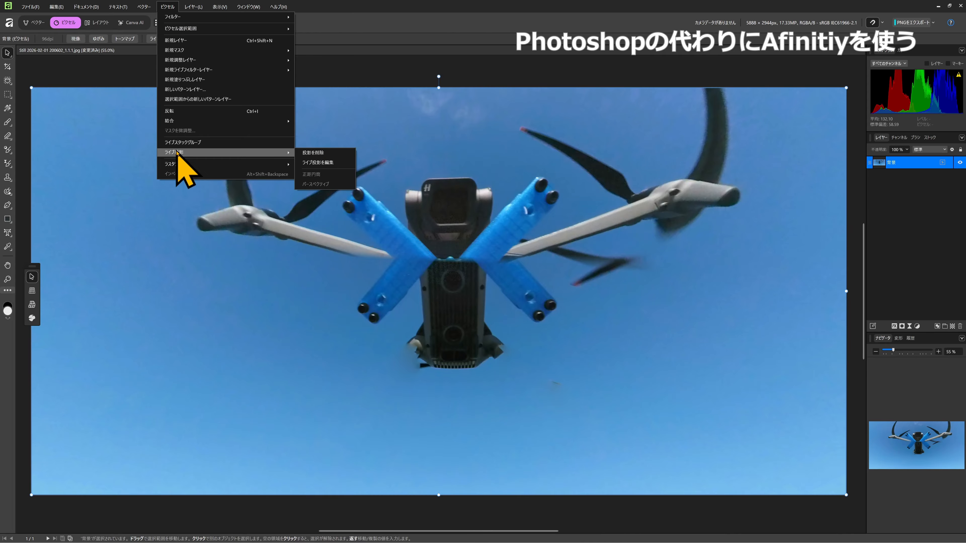
click(308, 152)
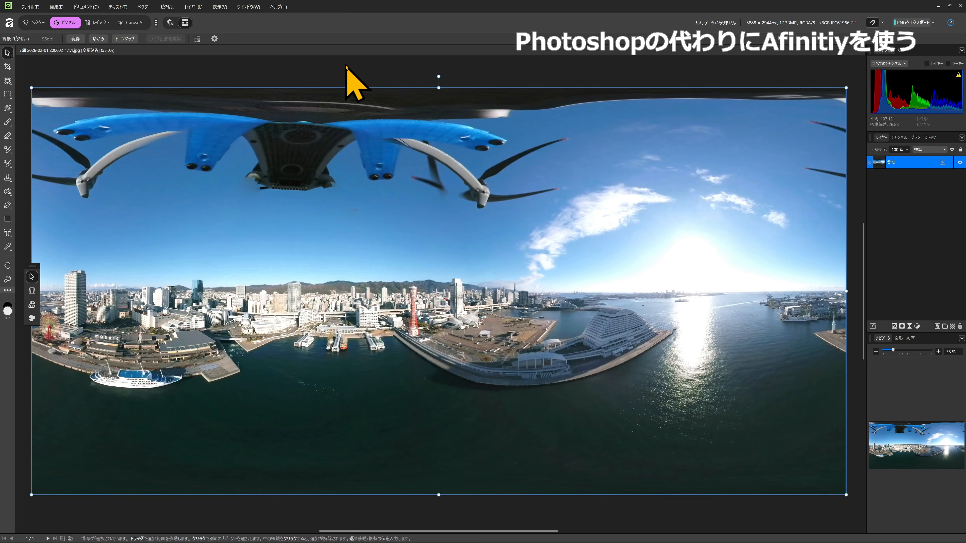